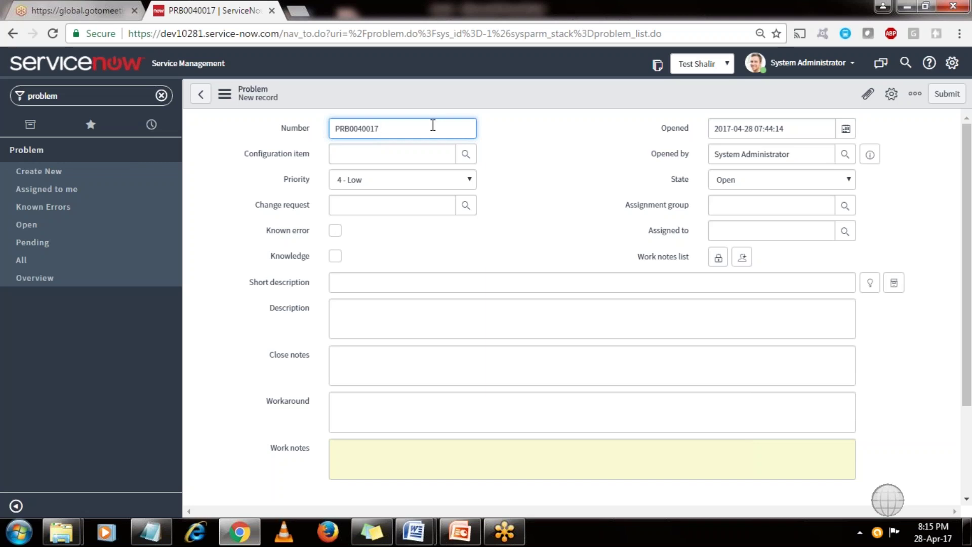
Step: Find the open incidents in a separate browser tab, view incident INC0010117, and return to the new problem form
click(66, 96)
text(incident)
right_click(36, 318)
click(61, 331)
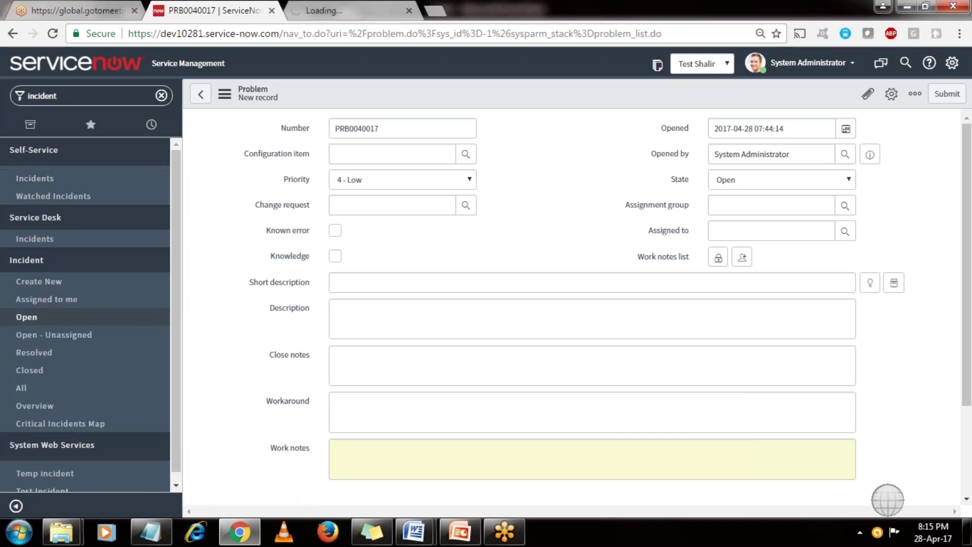
click(384, 7)
click(134, 10)
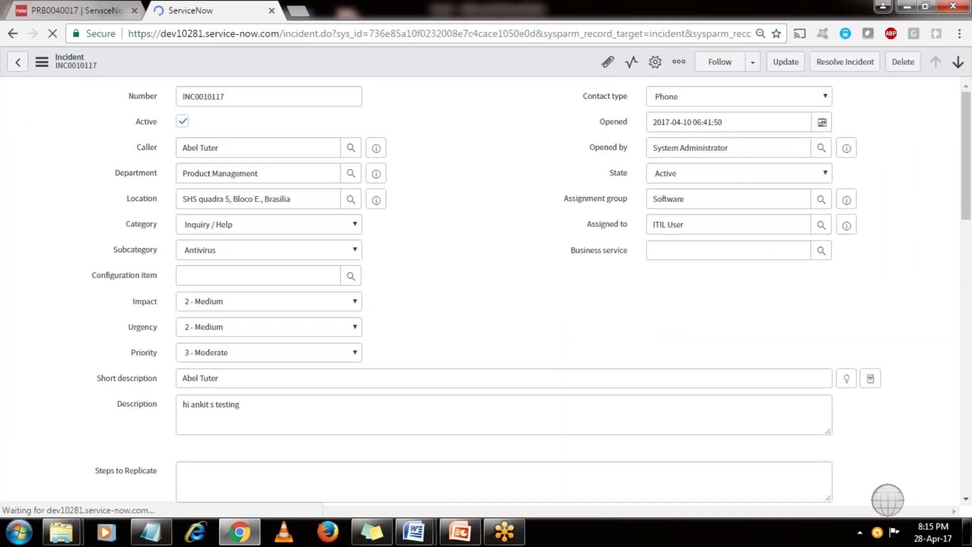
click(133, 7)
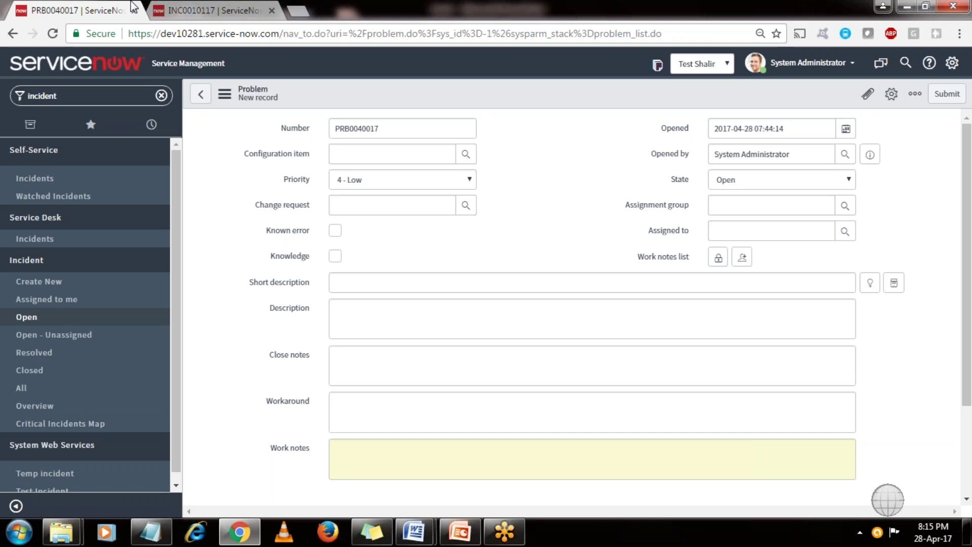
drag(235, 167, 303, 156)
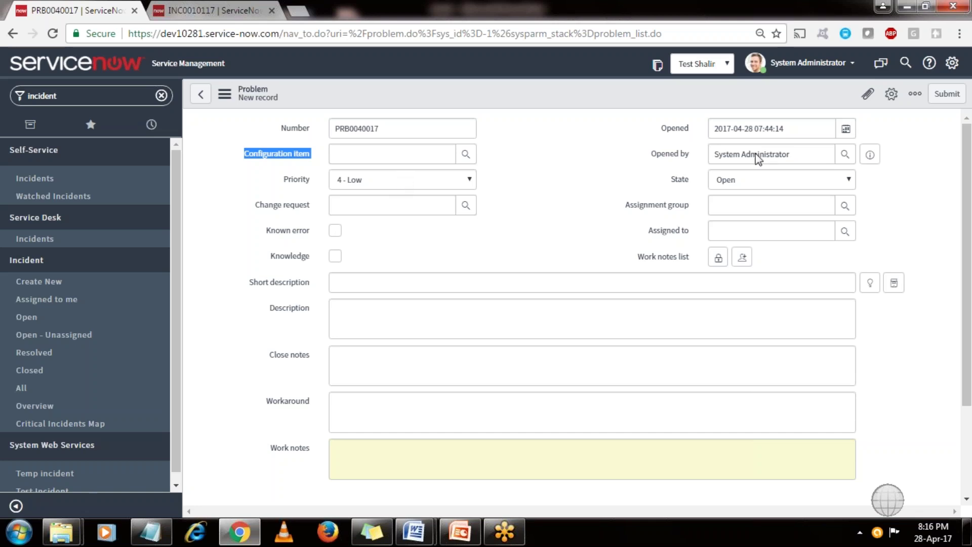
click(890, 11)
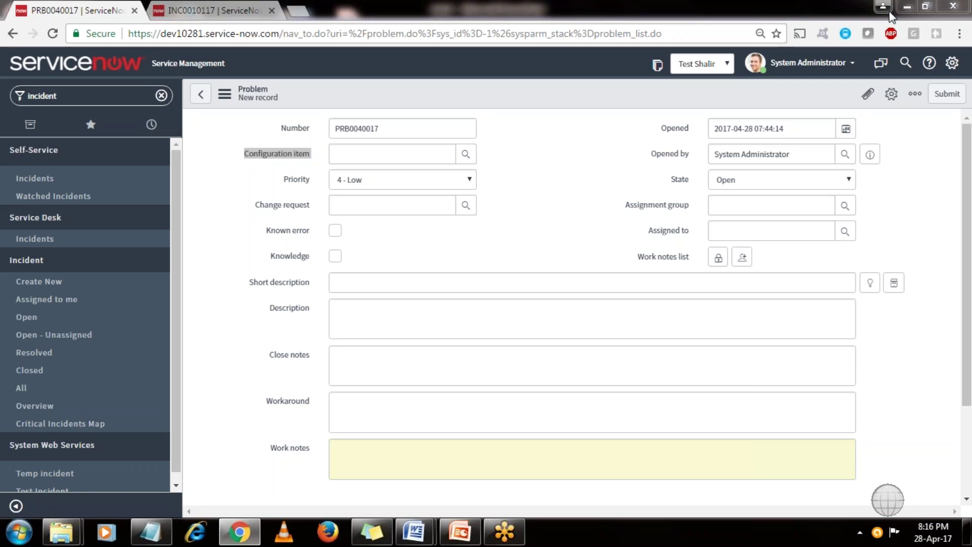
click(945, 266)
Step: Set the new problem's priority to 1 - Critical and mark it as a known error
click(471, 178)
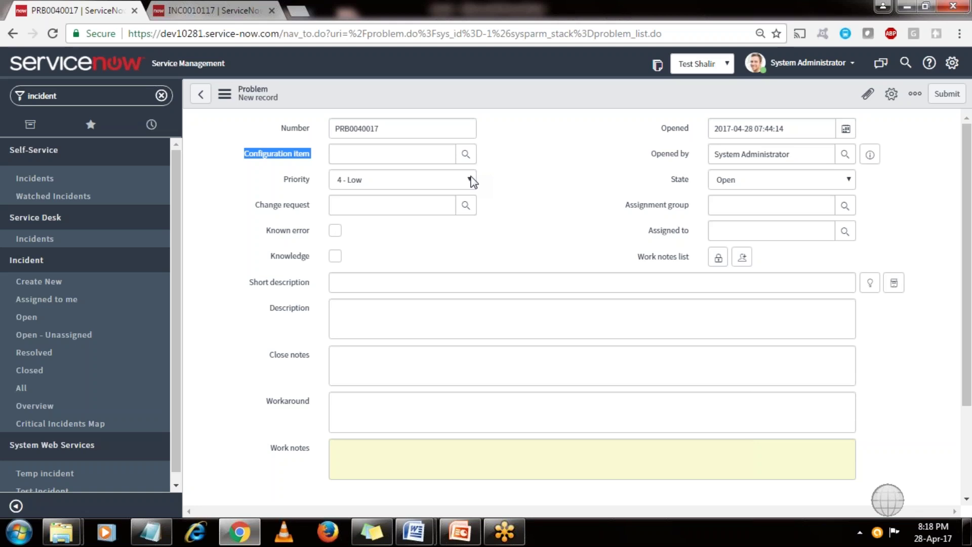
click(473, 181)
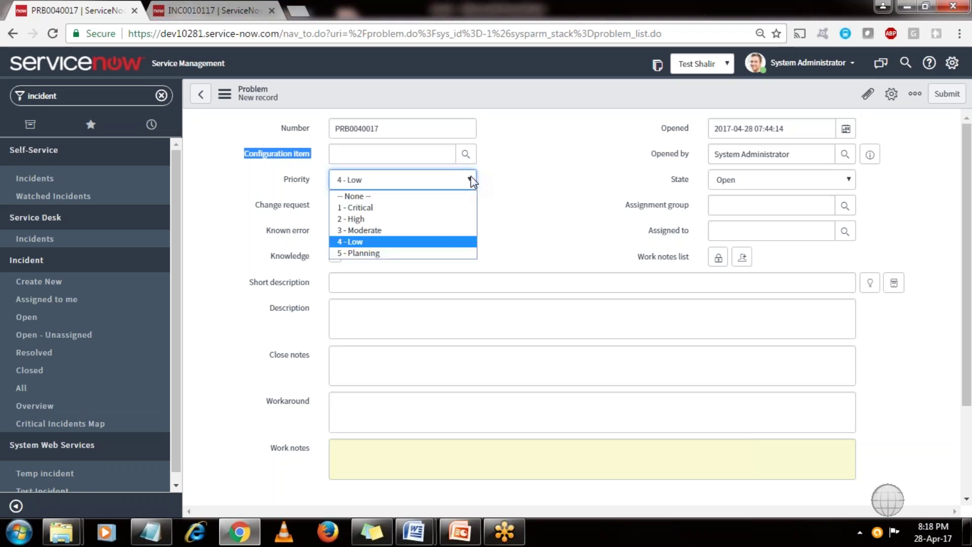
click(433, 208)
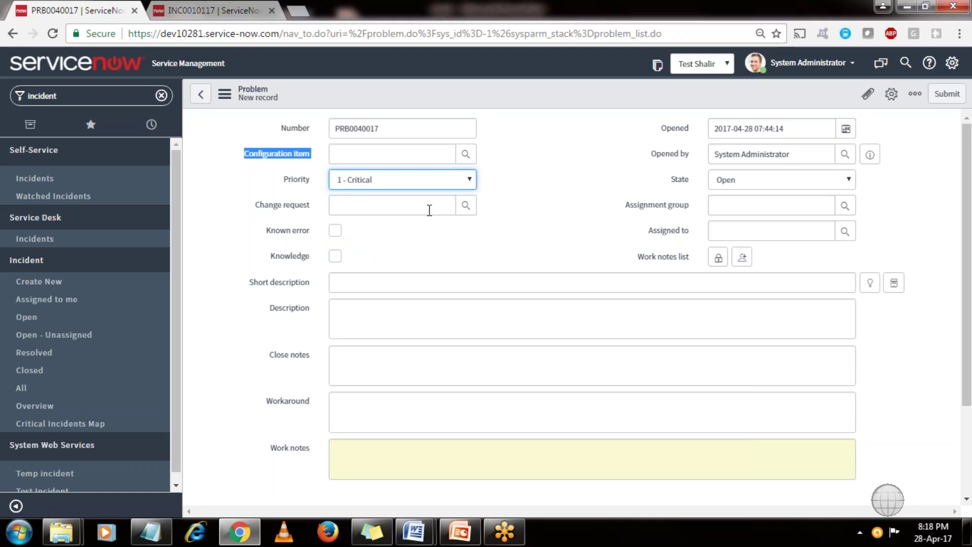
drag(255, 205, 343, 205)
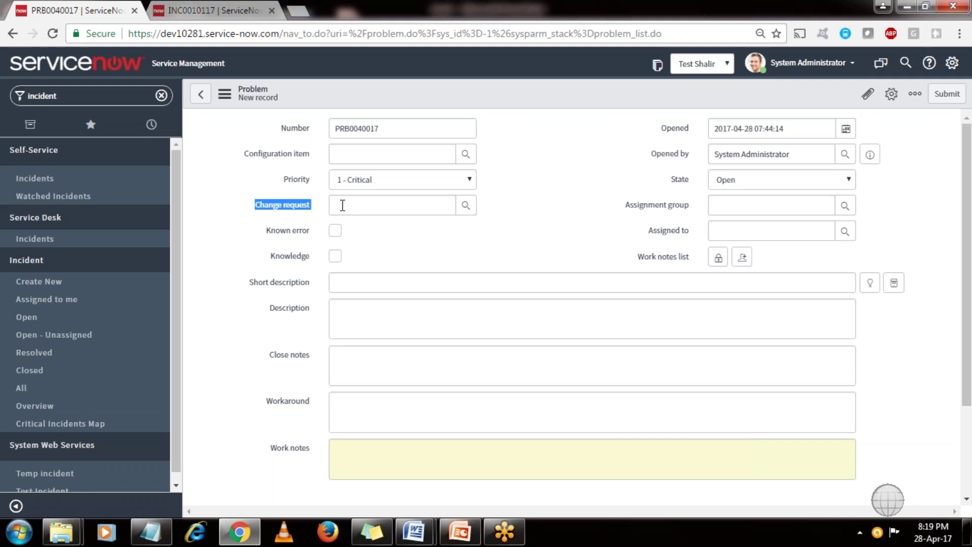
click(343, 228)
click(337, 231)
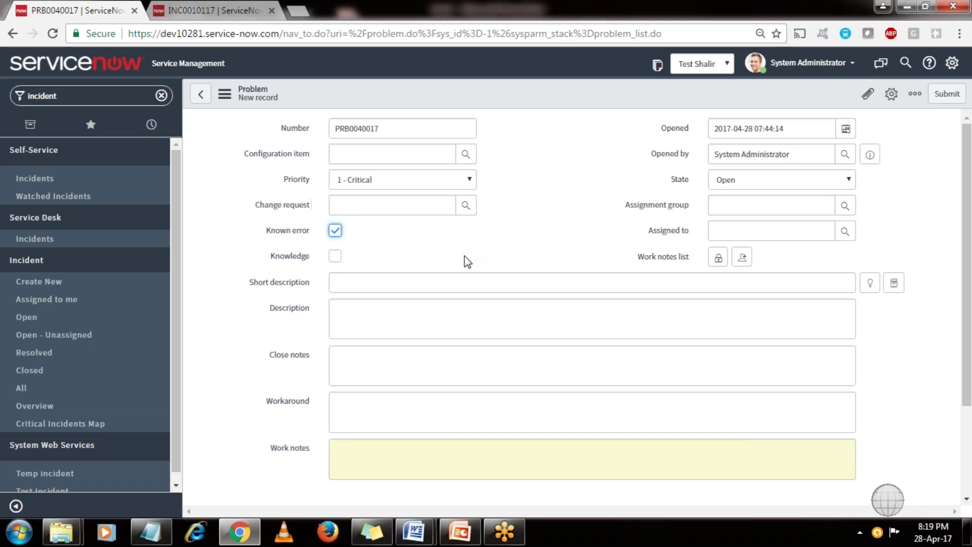
Step: Review the Knowledge, State, Assignment group and Work notes list fields on the new problem form
drag(262, 272, 342, 263)
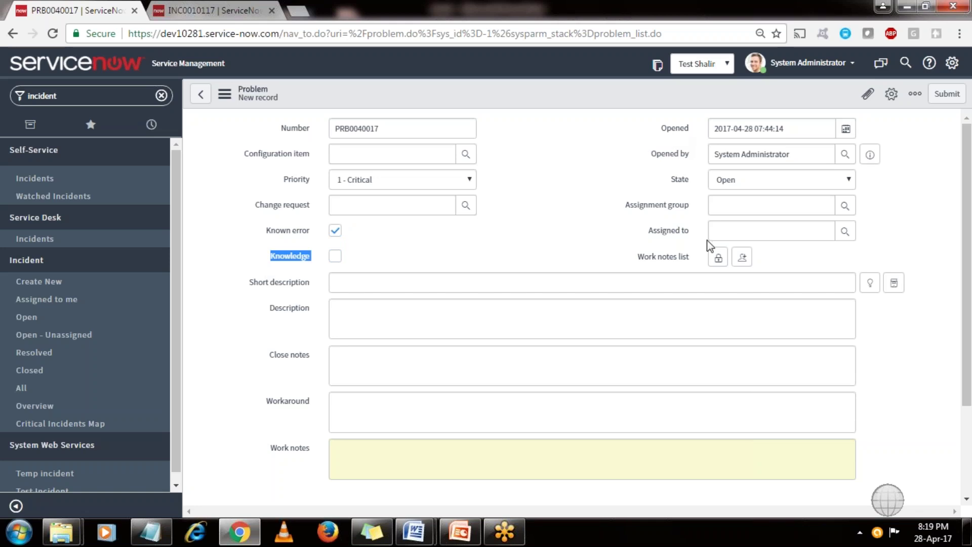
click(763, 202)
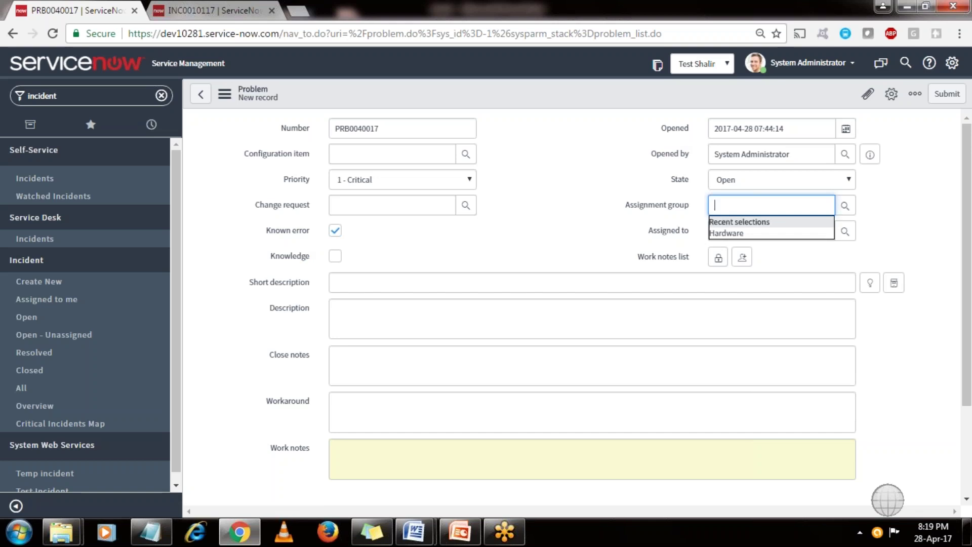
click(807, 180)
click(807, 180)
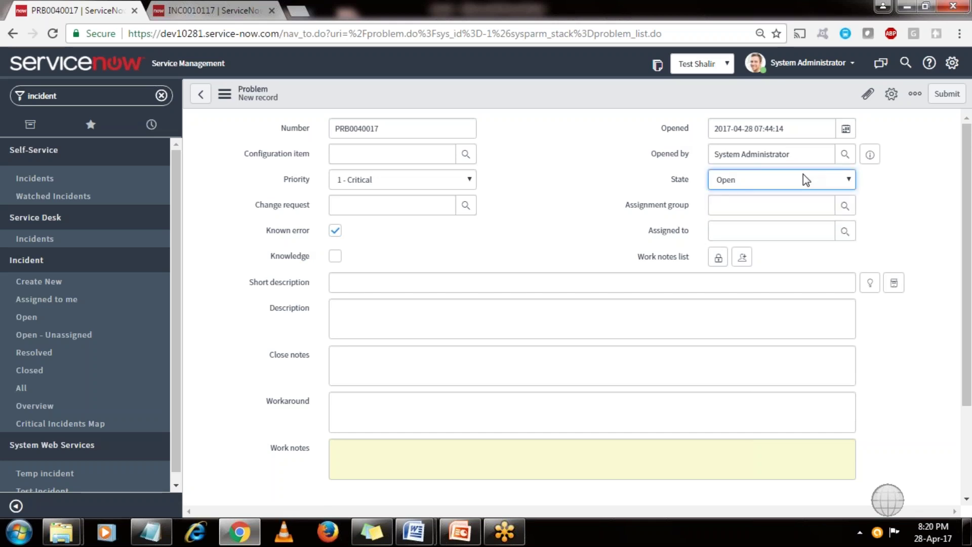
click(767, 213)
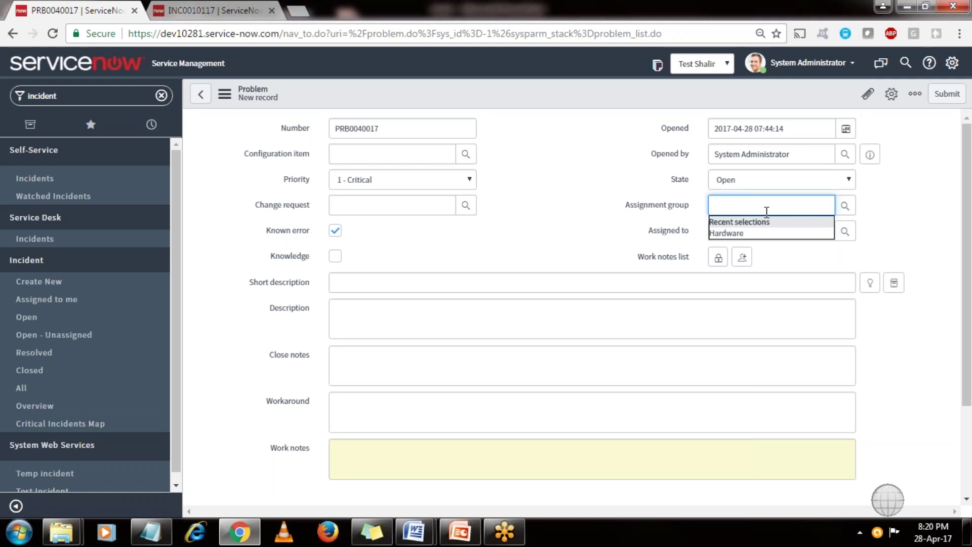
click(667, 217)
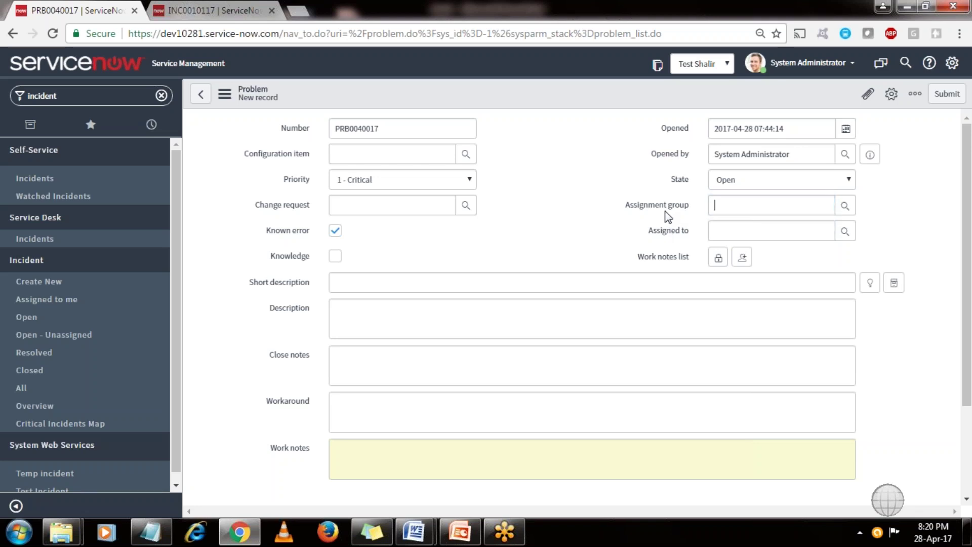
click(602, 248)
drag(637, 257, 696, 265)
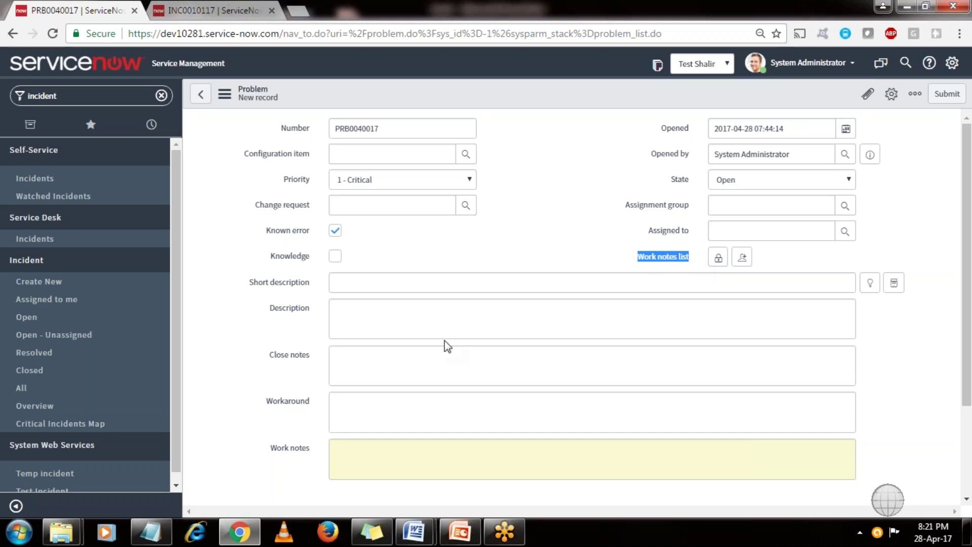
Step: Fill in a short description made of "Test" and a person's name, the description "Testing record" and the work note "test1"
click(442, 291)
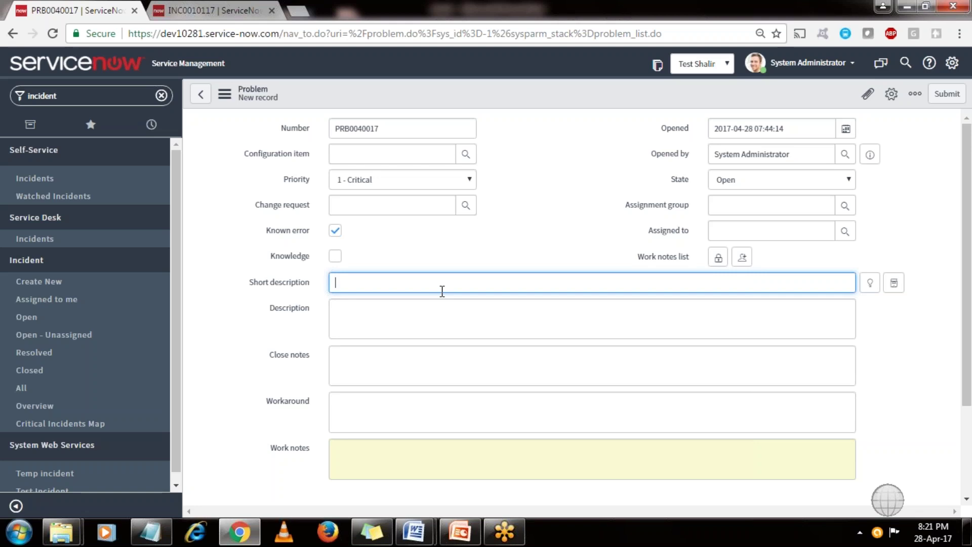
text(hjhjkkc)
key(ctrl+a)
text(Test Vennela)
key(Tab)
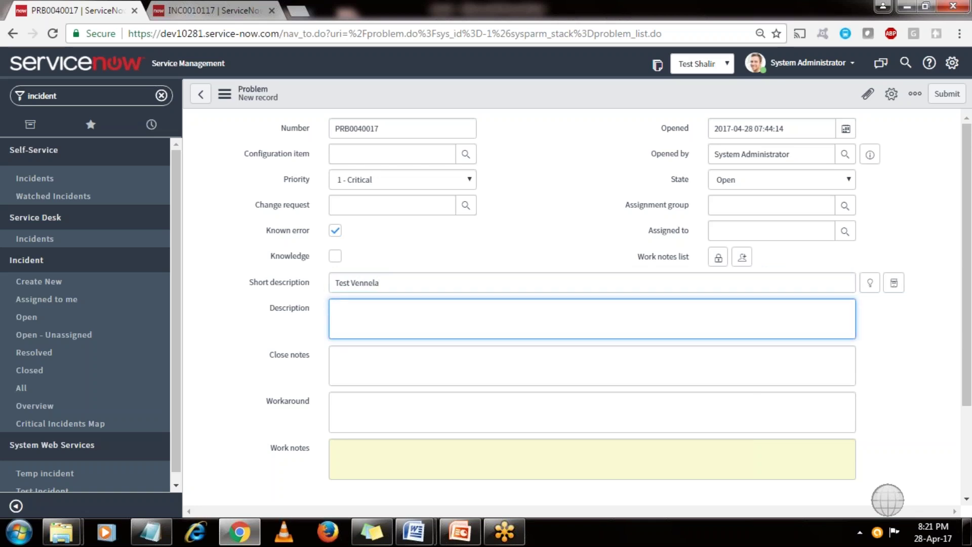
text(Testing record)
click(335, 448)
text(test1)
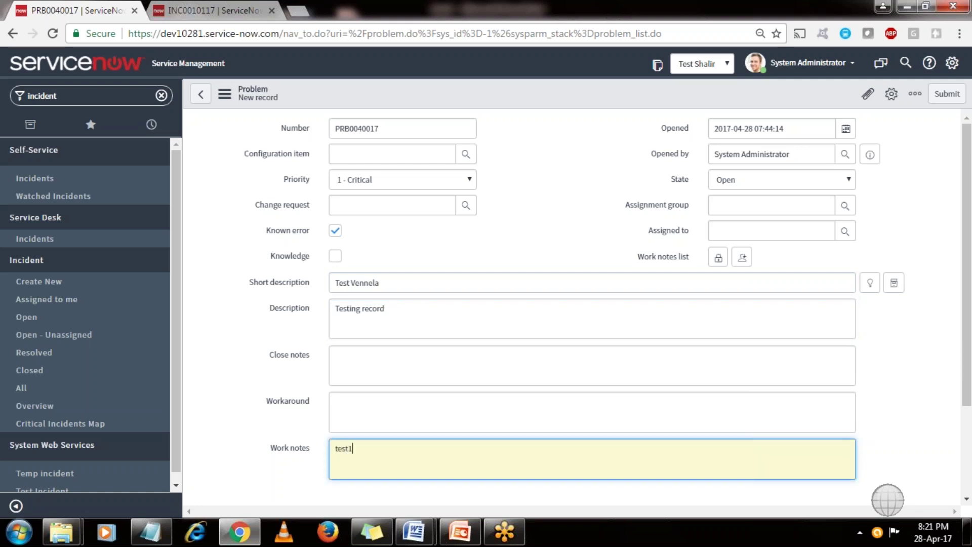
Step: Try to save the new problem record while staying on its form
right_click(497, 98)
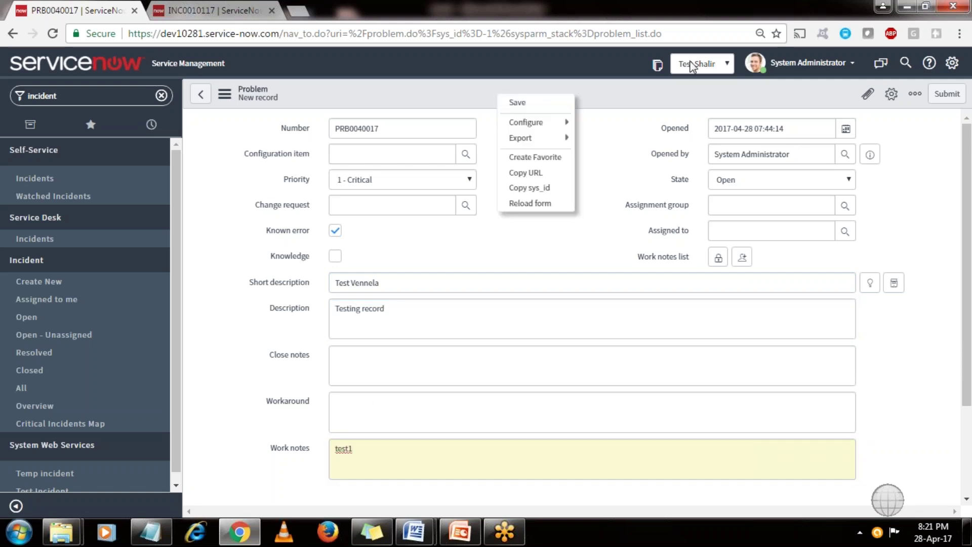
click(452, 90)
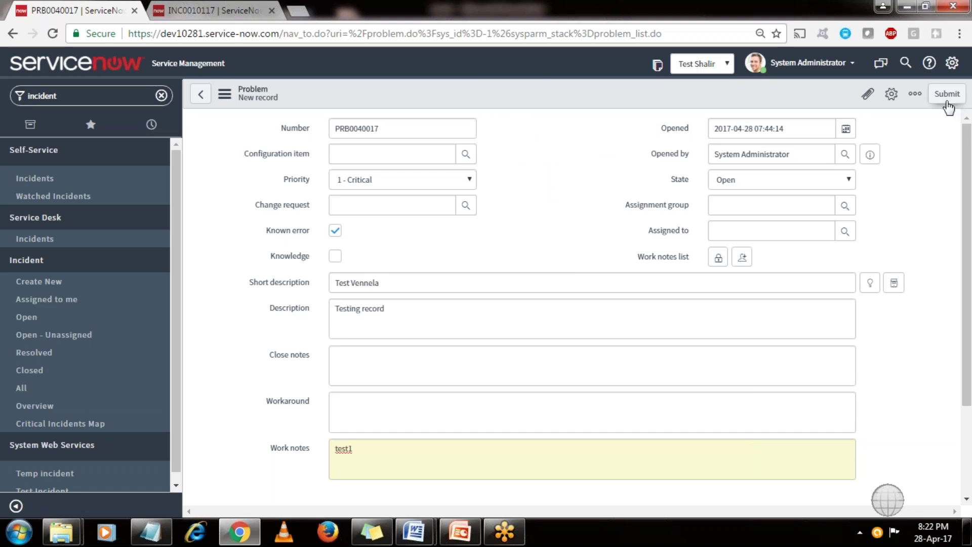
right_click(616, 96)
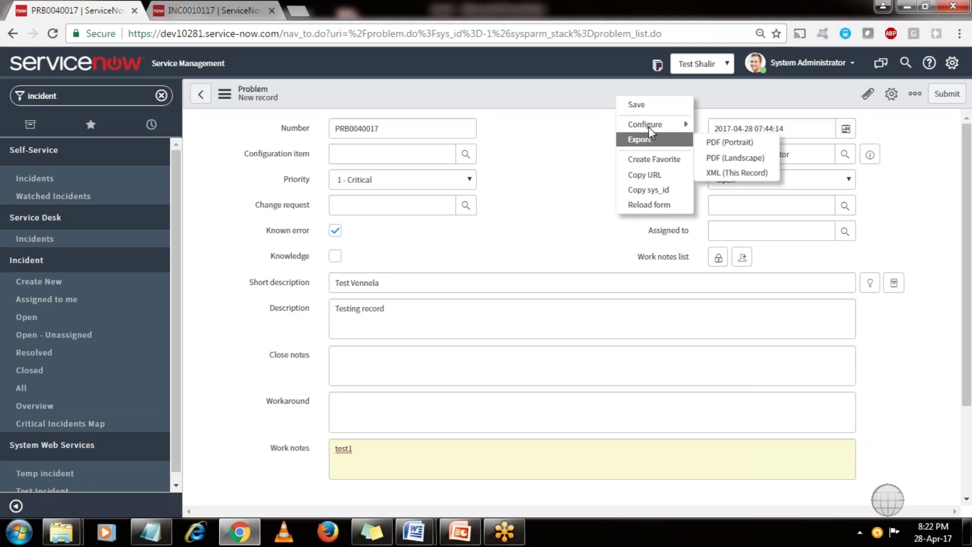
click(637, 105)
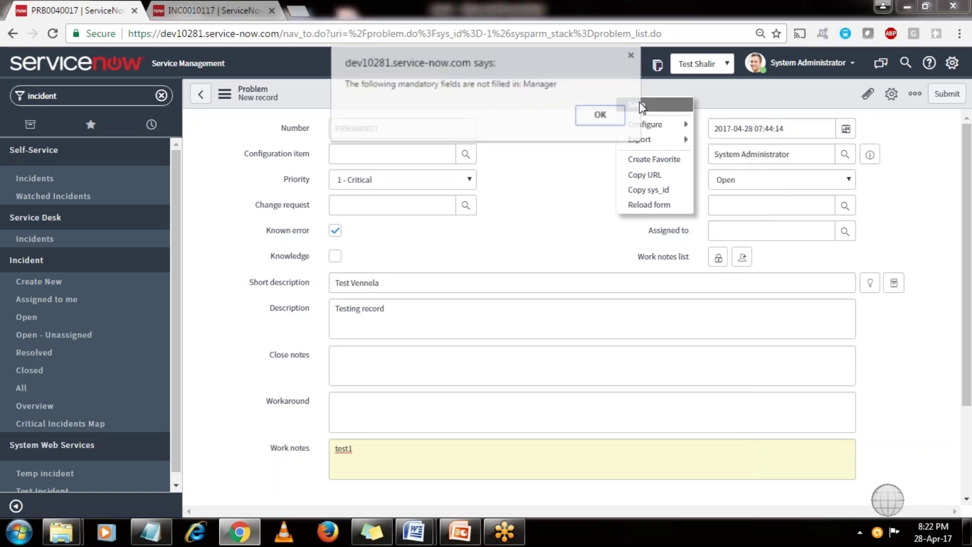
click(601, 121)
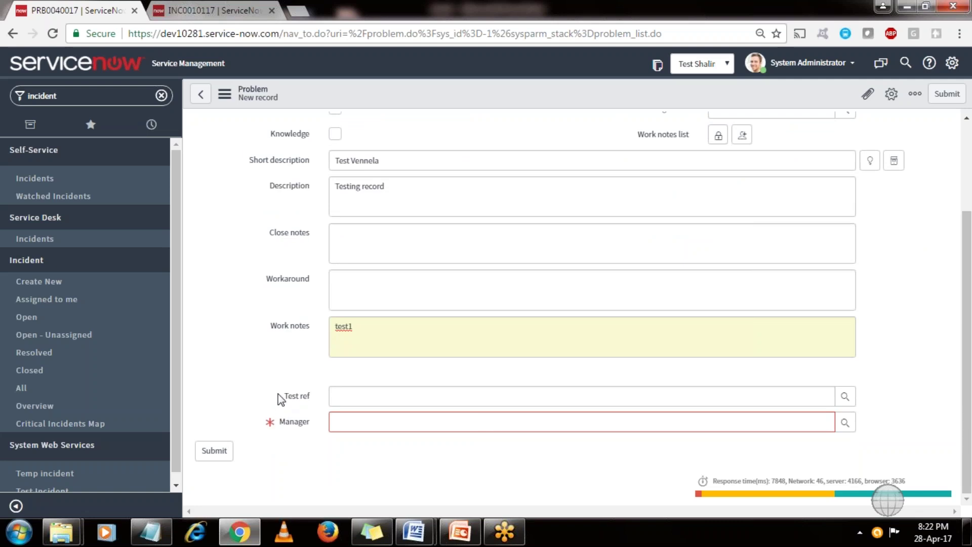
Step: Look up and assign a user in the mandatory Manager field, and save the problem record
drag(284, 394, 315, 428)
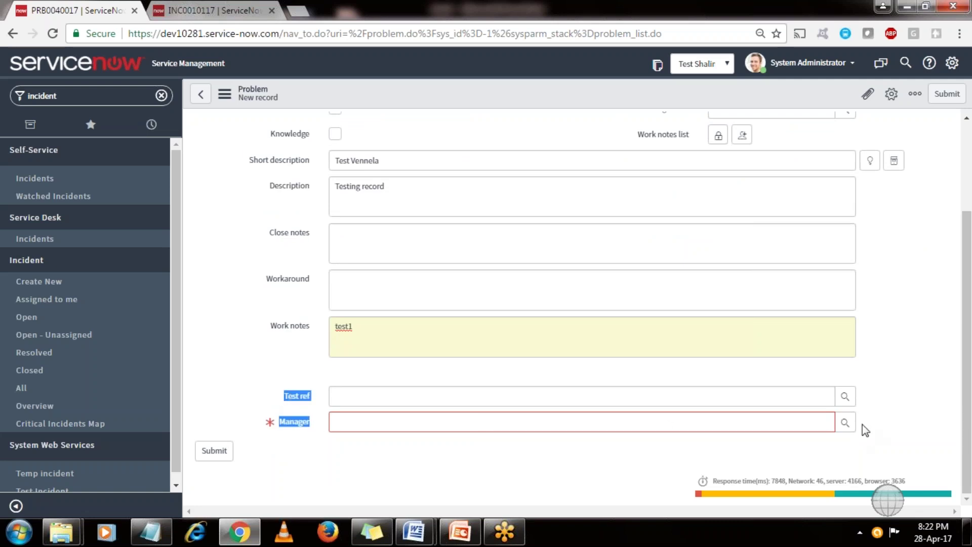
click(845, 423)
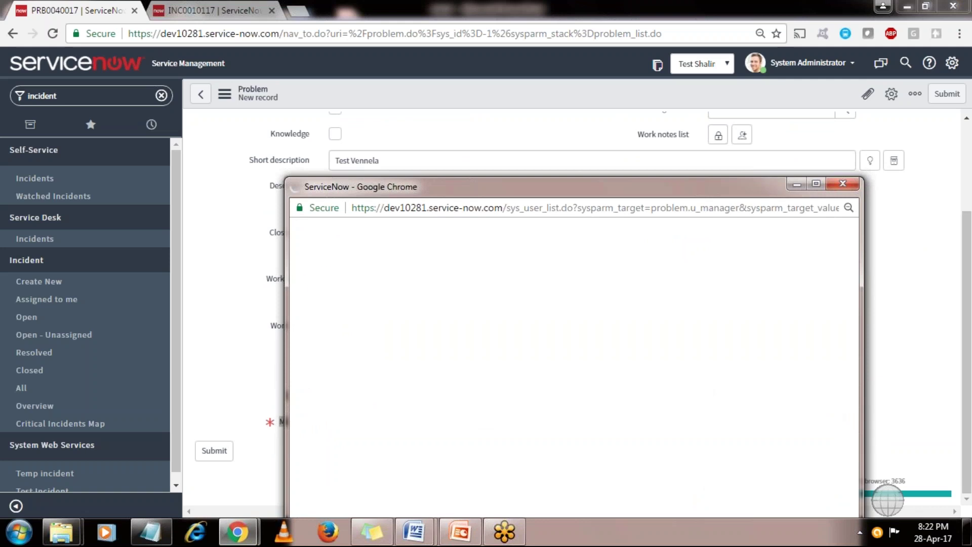
click(360, 305)
right_click(458, 87)
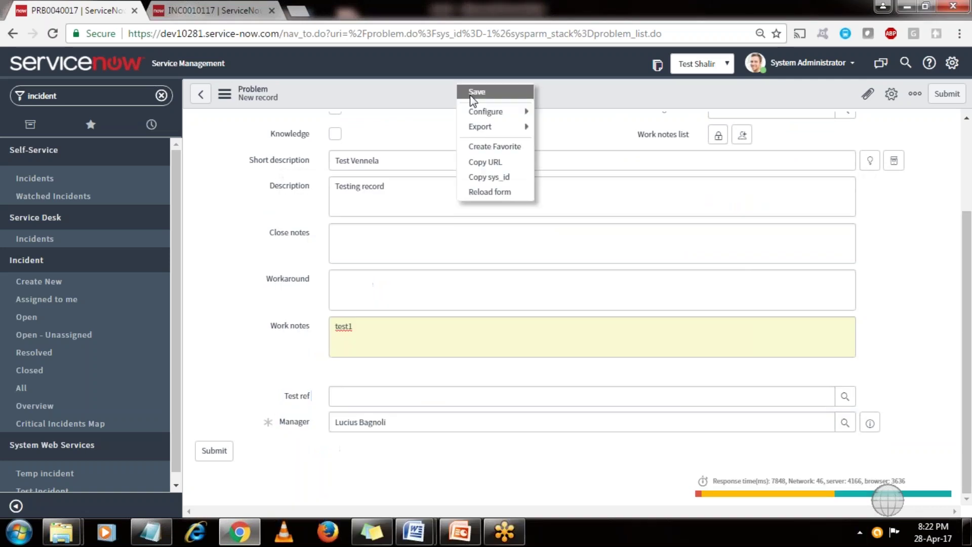
click(470, 95)
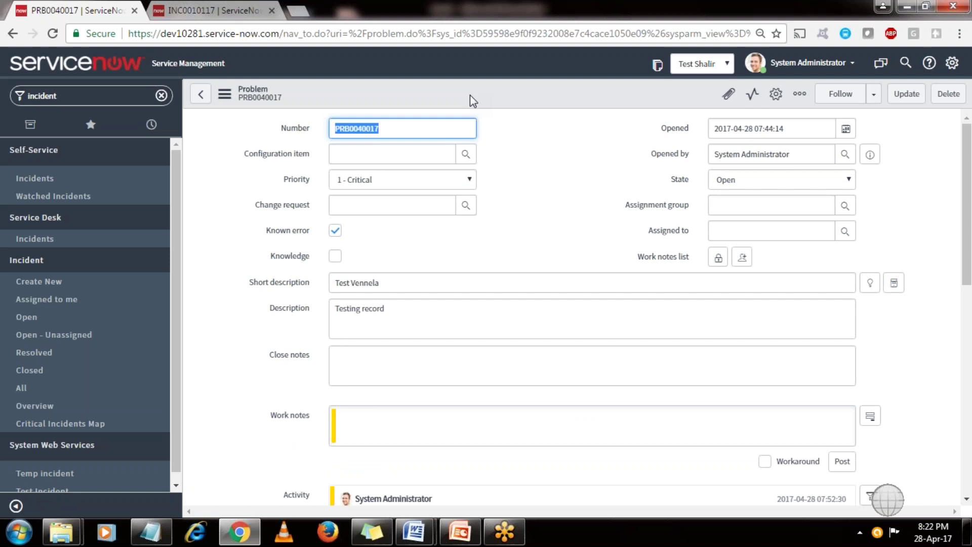
Step: Examine the saved problem's activity log for the work note's text, author and timestamp, and check the rest of the form
click(557, 192)
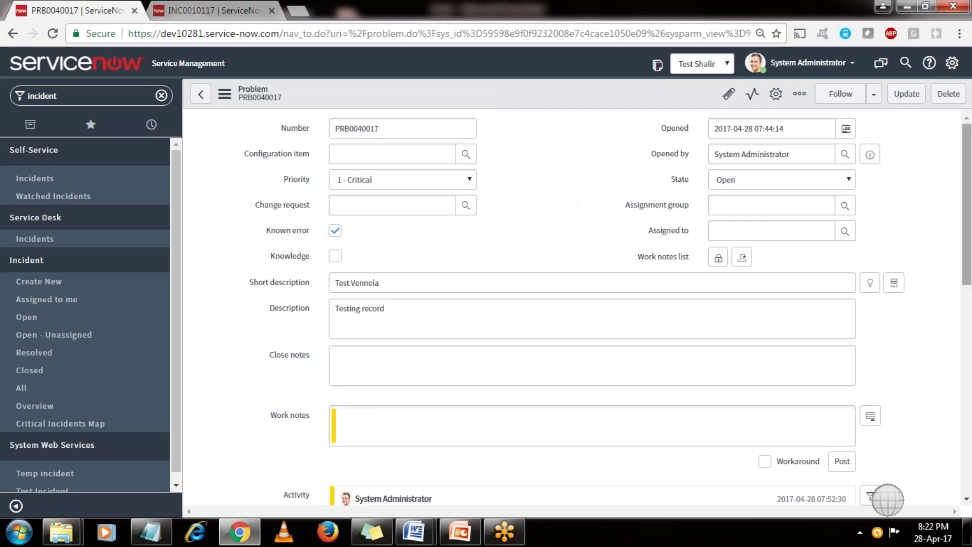
drag(971, 262, 971, 264)
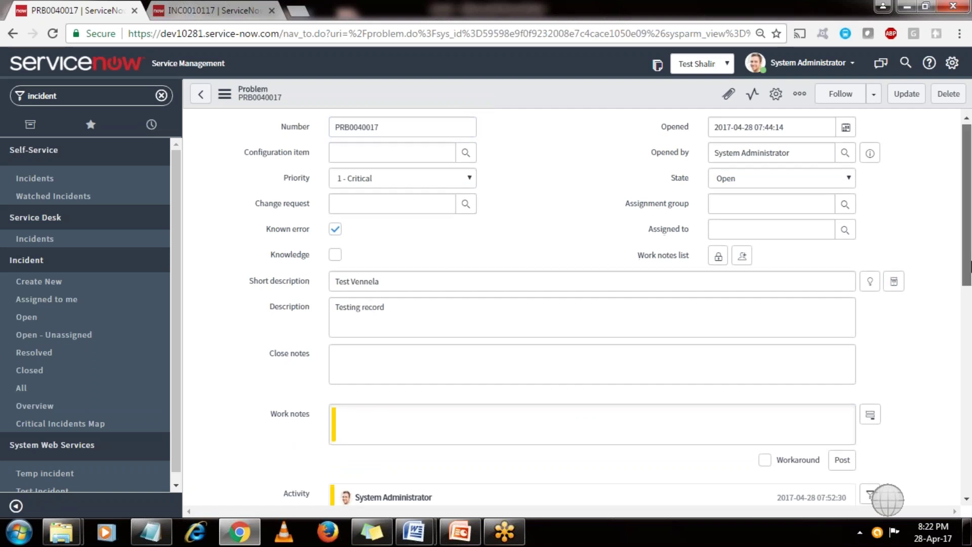
scroll(971, 263, down, 3)
double_click(338, 366)
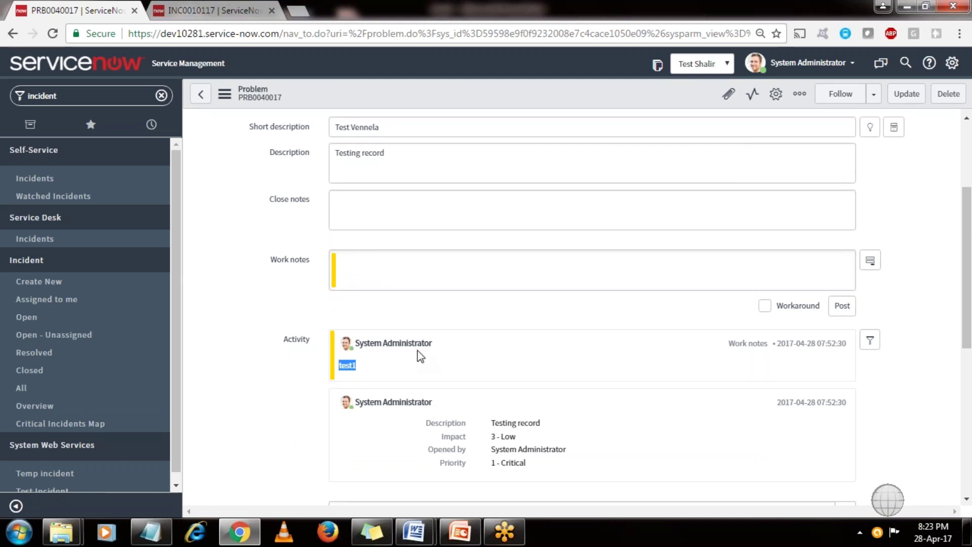
drag(435, 343, 324, 344)
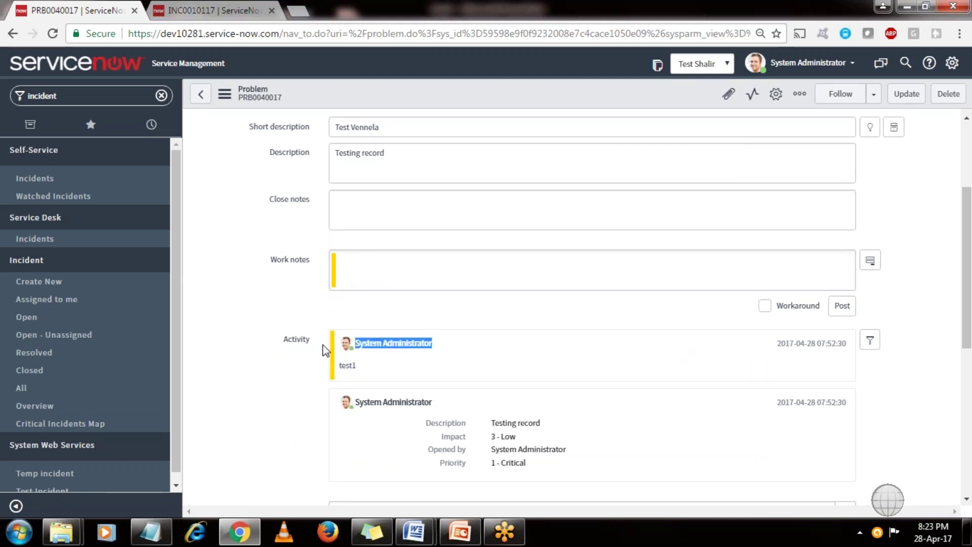
drag(726, 347, 847, 348)
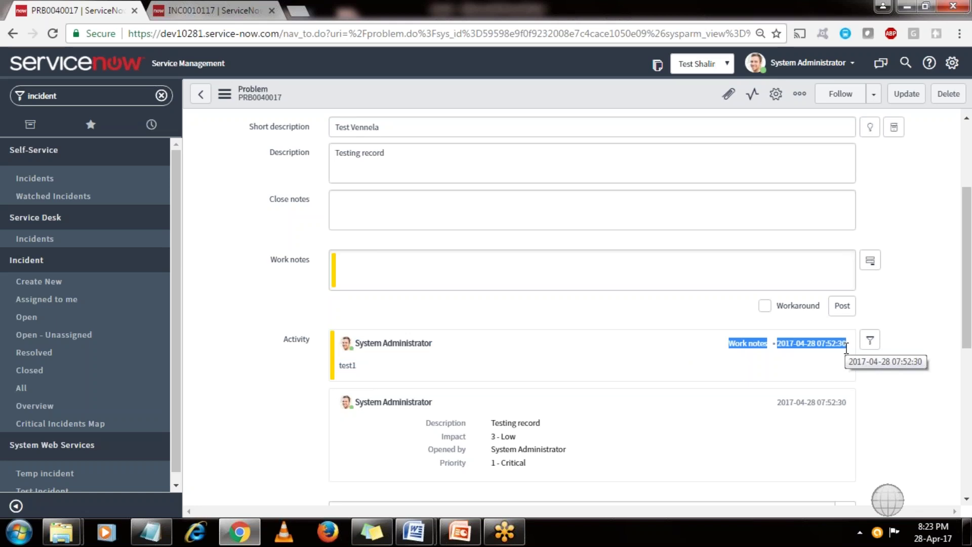
drag(969, 293, 971, 195)
scroll(970, 278, down, 7)
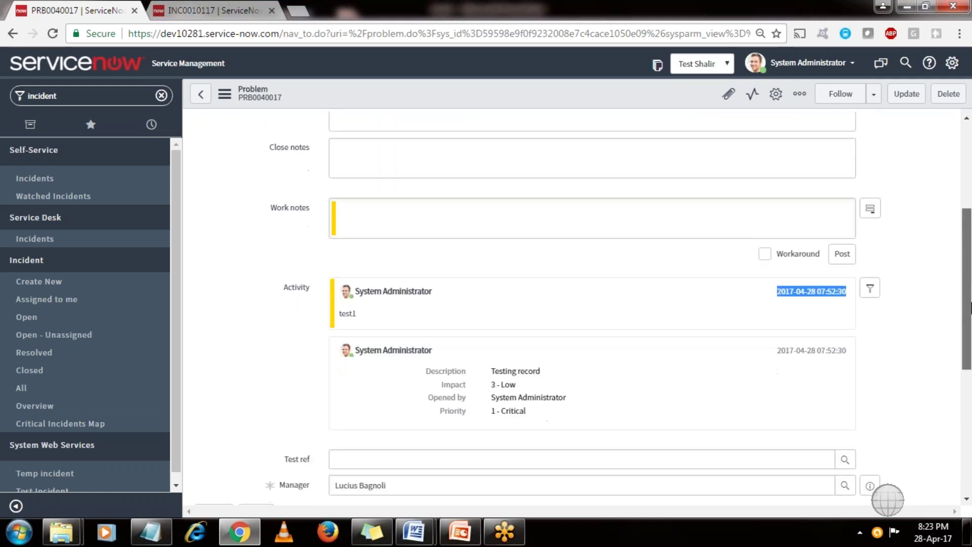
scroll(503, 139, up, 7)
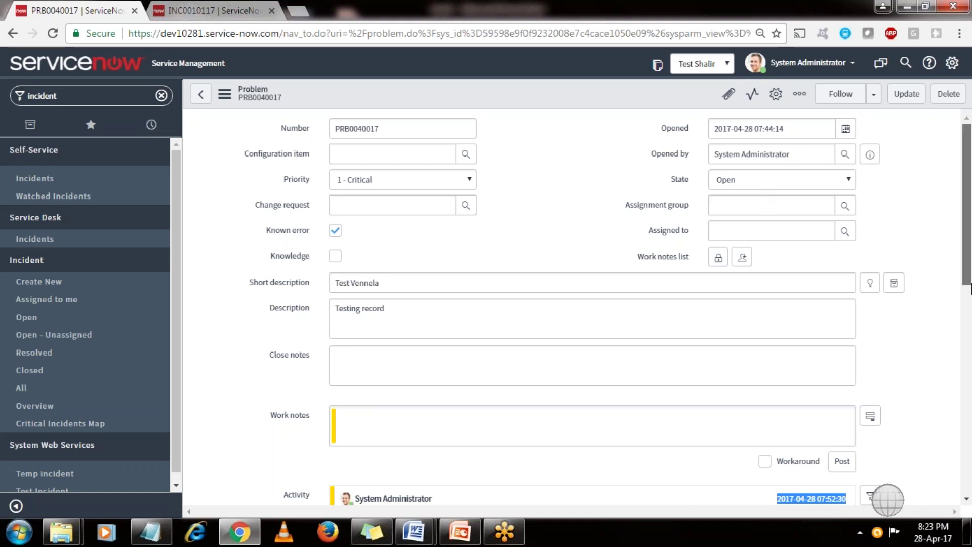
Step: Open the problem's related incidents for editing and add INC0000001, INC0000015, INC0000019 and INC0000004 to its Incidents List
scroll(967, 289, down, 10)
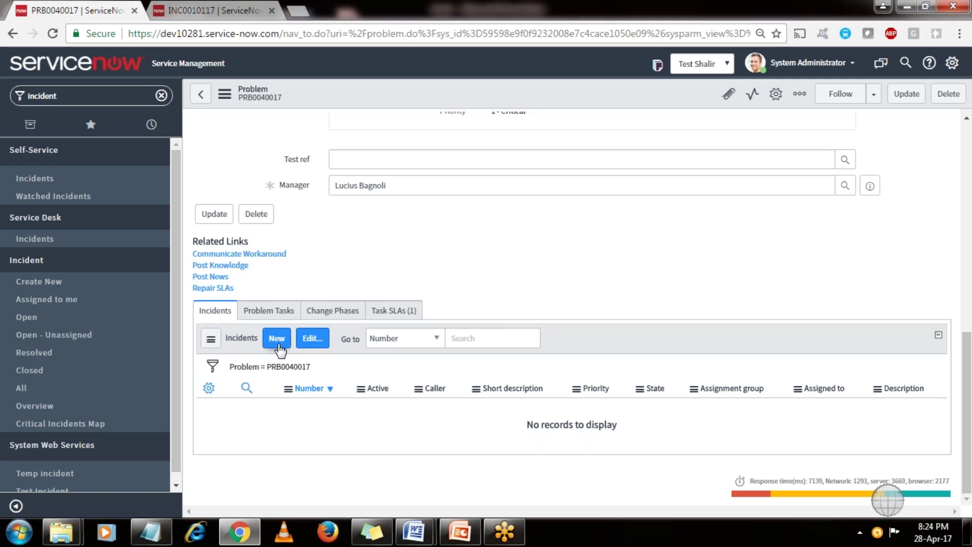
click(309, 338)
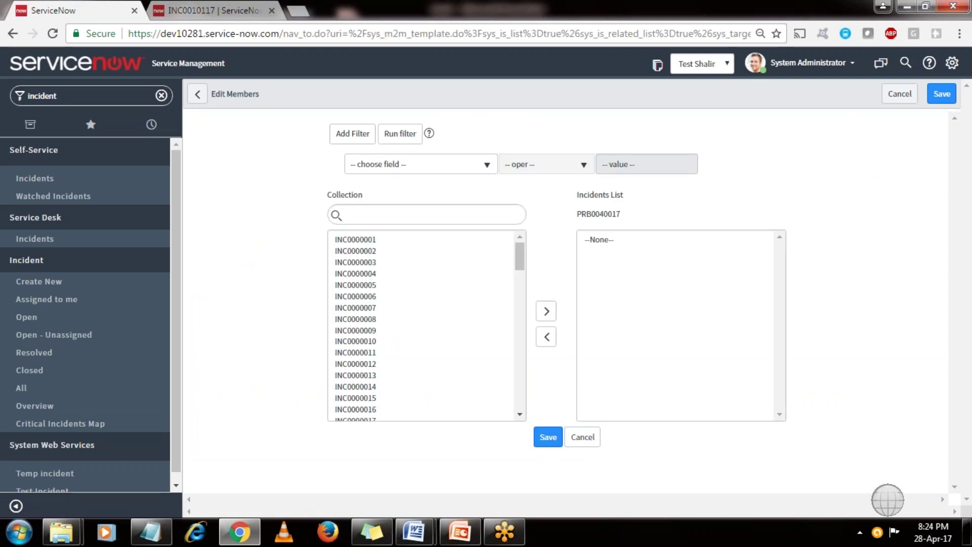
mouse_move(516, 256)
mouse_down()
mouse_move(507, 378)
mouse_move(518, 243)
mouse_up()
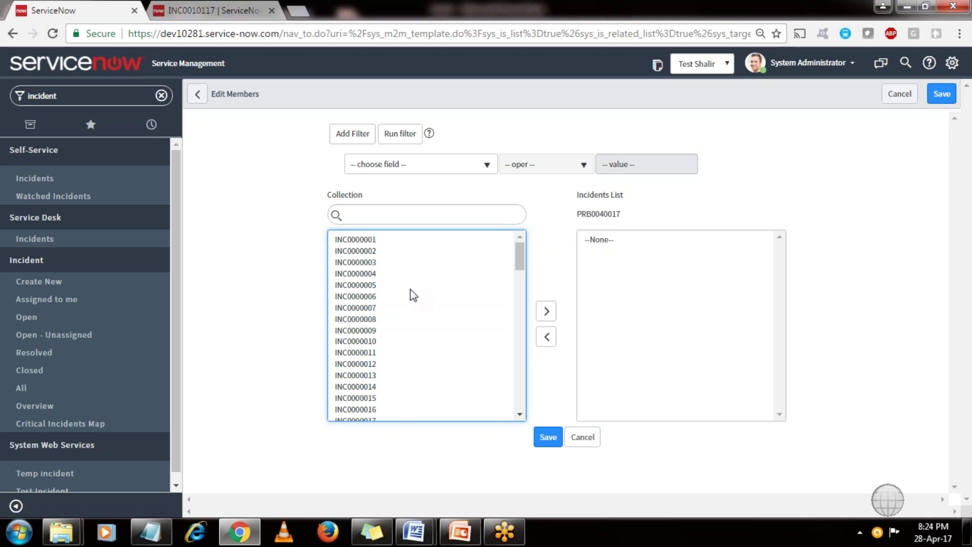
click(366, 241)
double_click(366, 241)
click(355, 387)
double_click(355, 387)
click(372, 421)
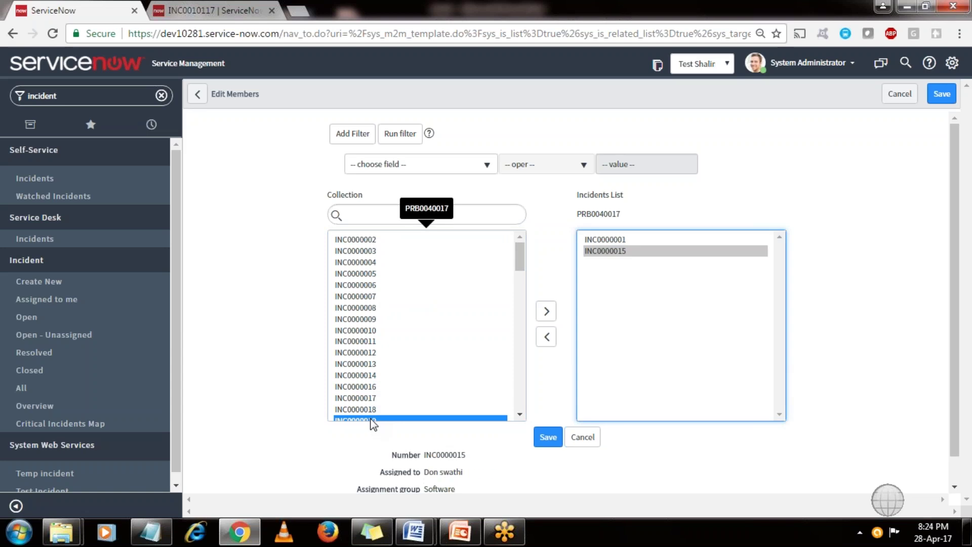
double_click(371, 419)
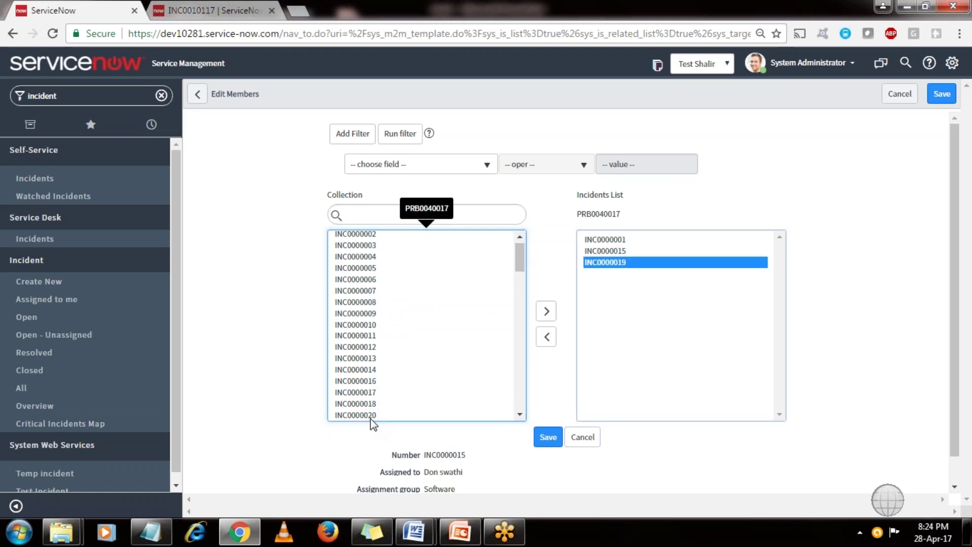
click(434, 259)
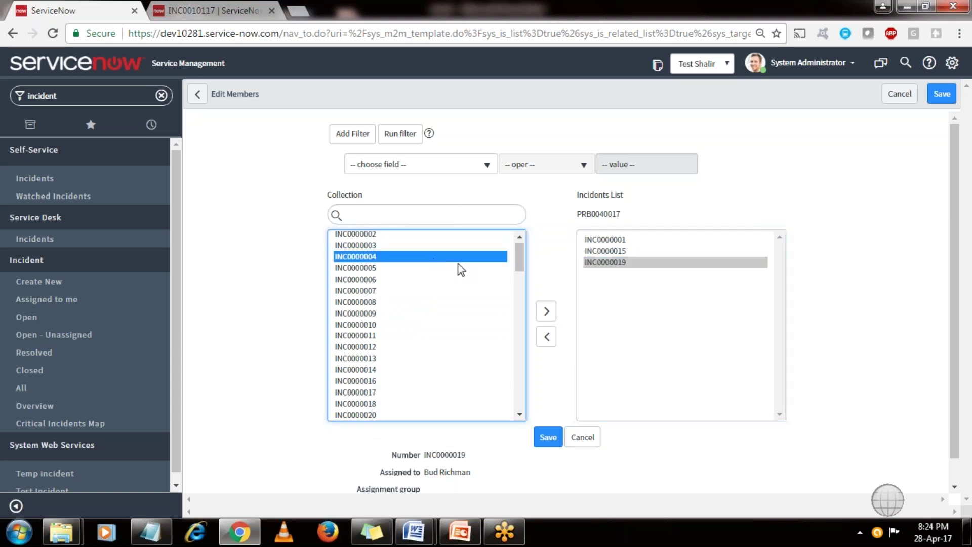
click(545, 311)
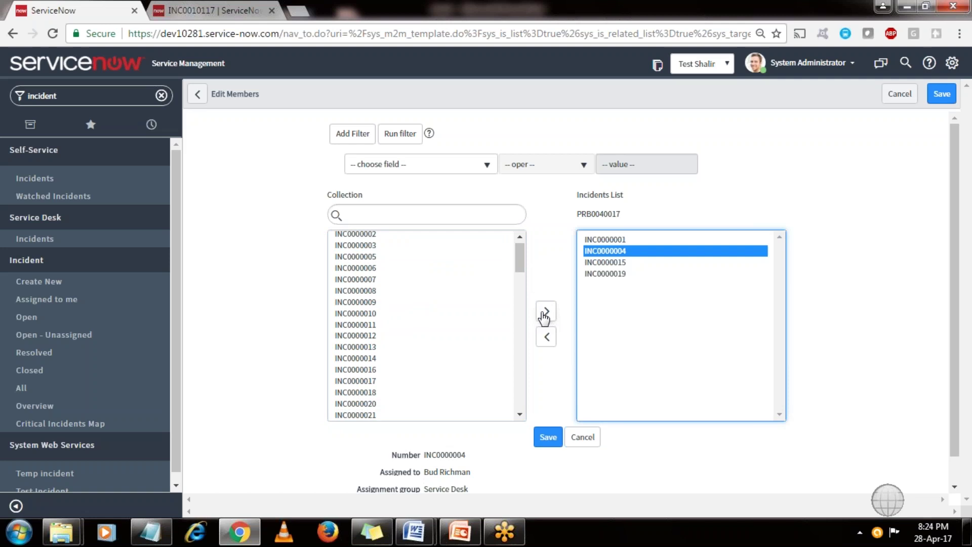
Step: Remove INC0000001 and INC0000004 from the problem's Incidents List and save the membership changes
click(615, 239)
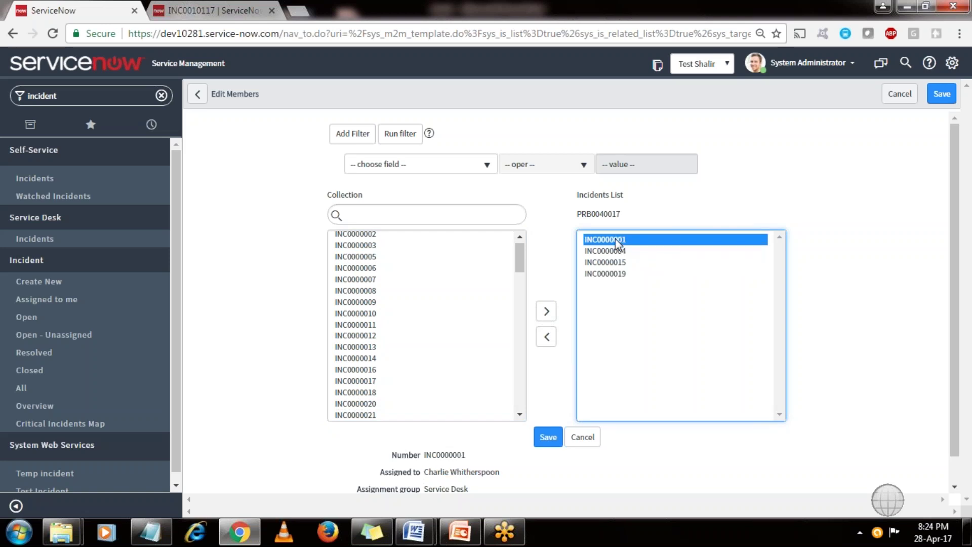
click(549, 343)
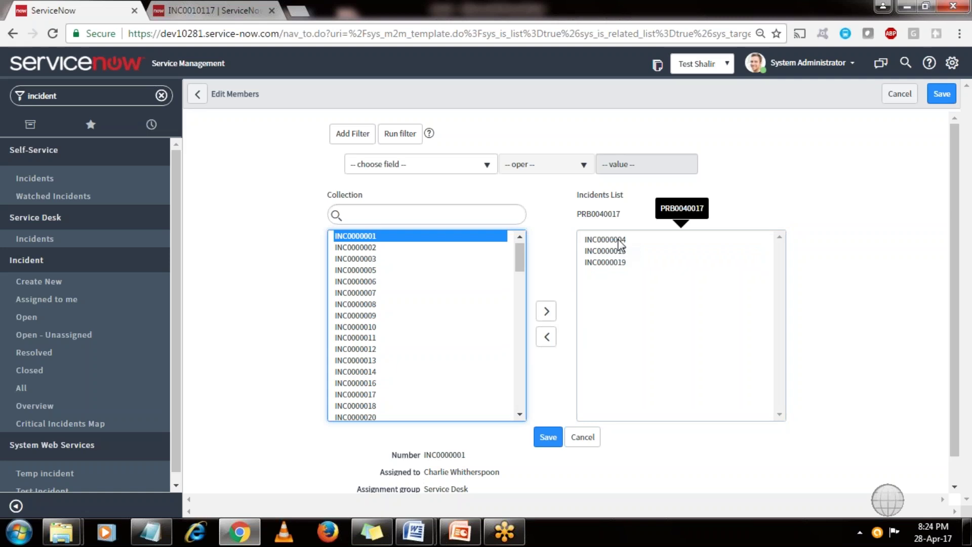
double_click(618, 240)
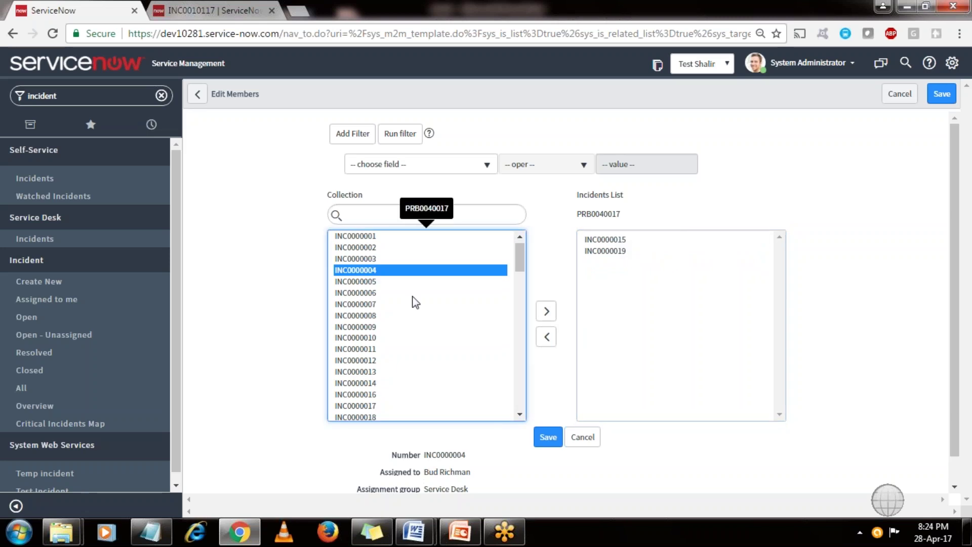
click(550, 438)
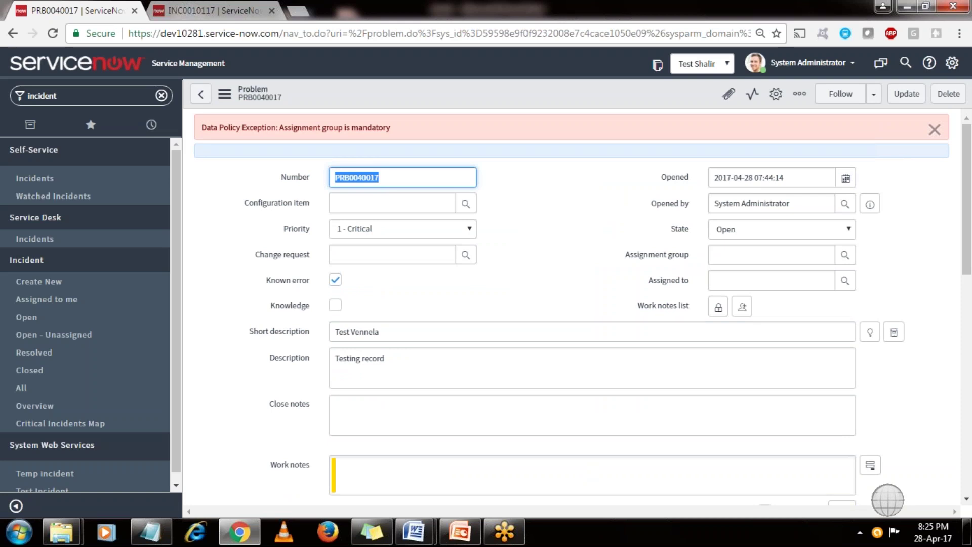
Step: Check the problem's related incidents list and open incident INC0000015 from it
drag(967, 201, 965, 283)
click(967, 287)
scroll(966, 292, down, 5)
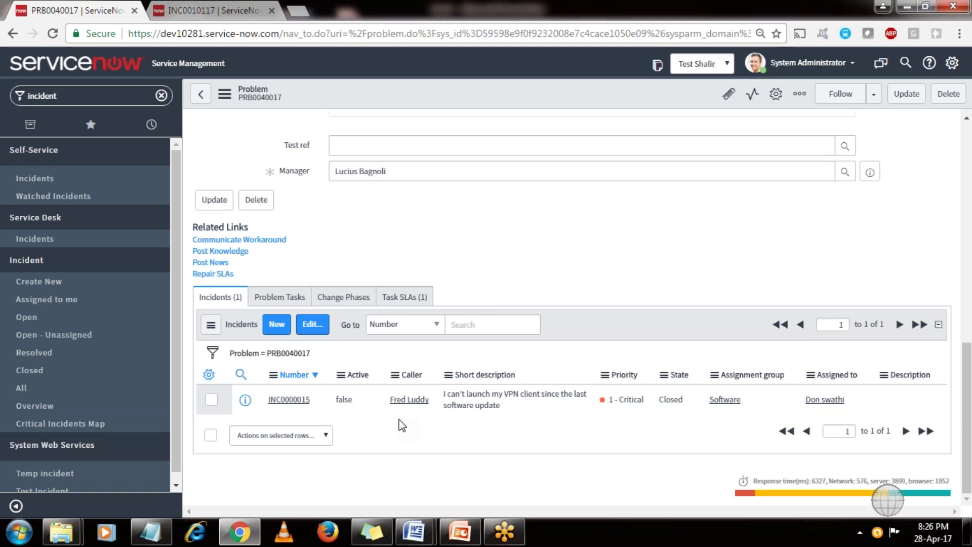
click(296, 401)
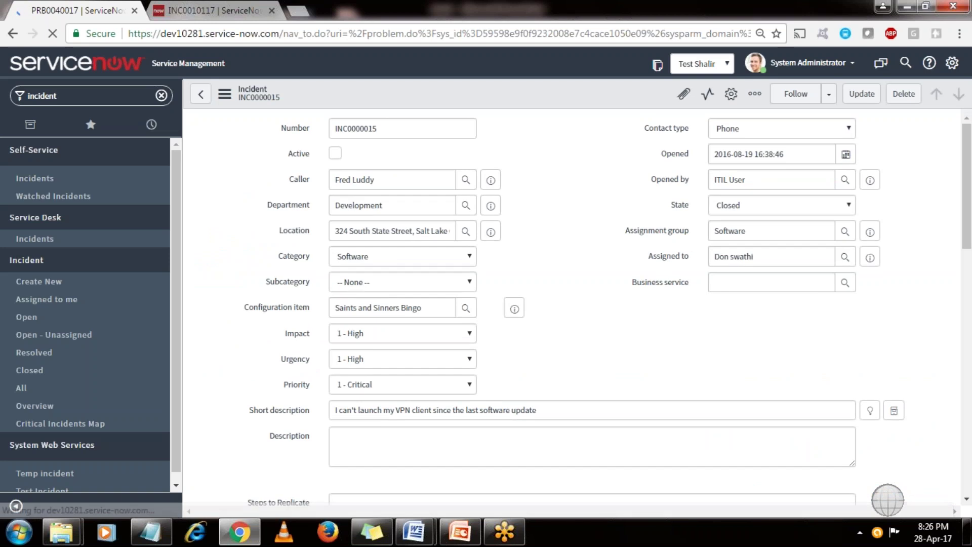
Step: Set the State of incident INC0000015 to Awaiting Problem
click(786, 211)
click(780, 245)
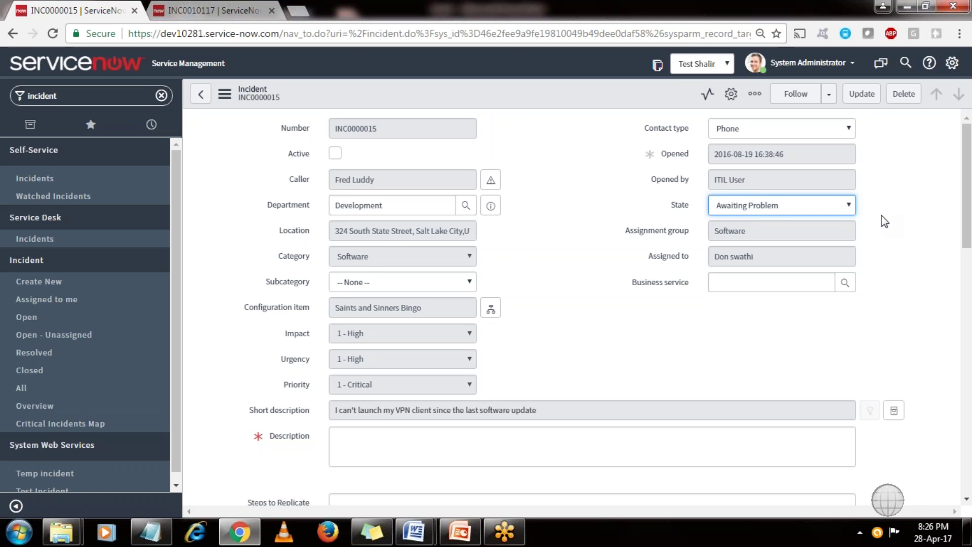
click(841, 205)
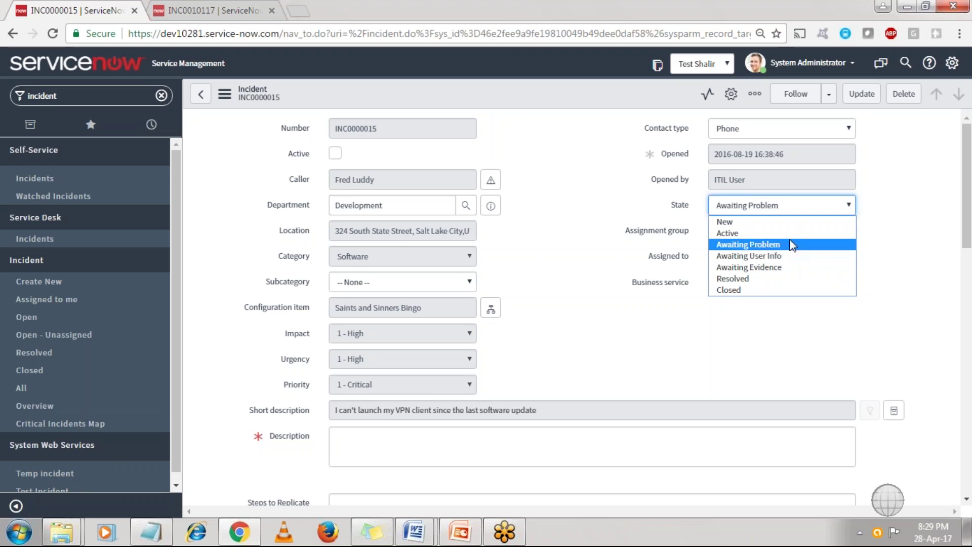
click(793, 245)
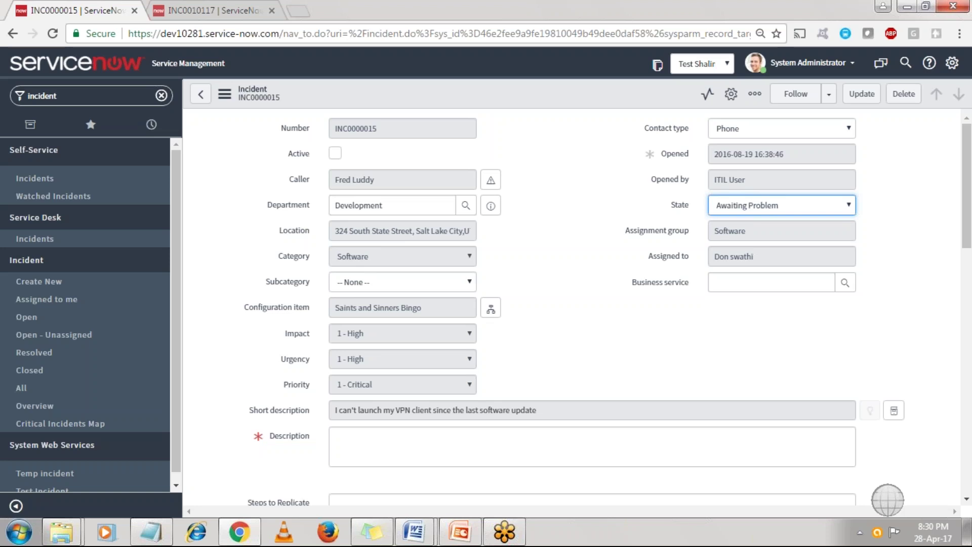
Step: Switch the incident's State through Awaiting User Info, Active and Awaiting Evidence, ending on Awaiting Problem
click(772, 203)
click(757, 257)
click(377, 180)
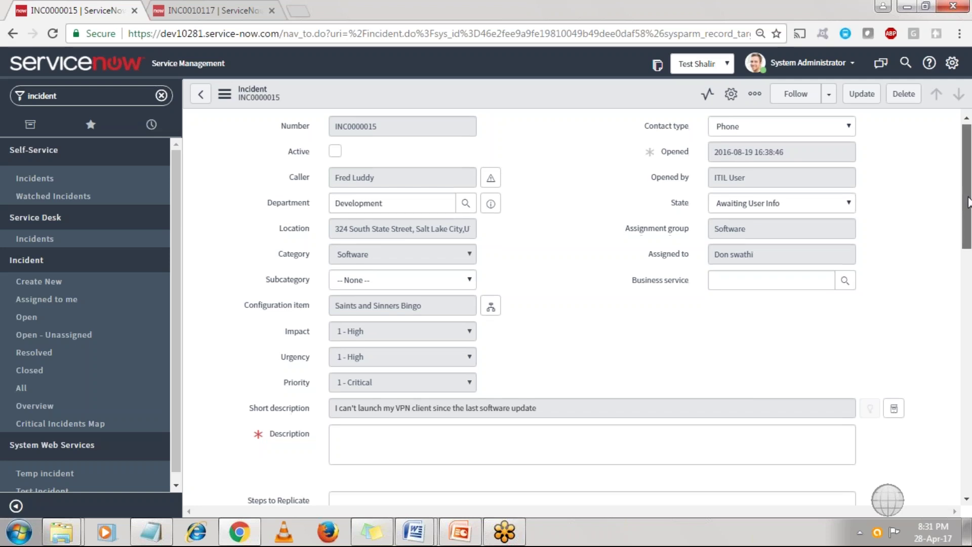
scroll(967, 200, down, 1)
click(794, 194)
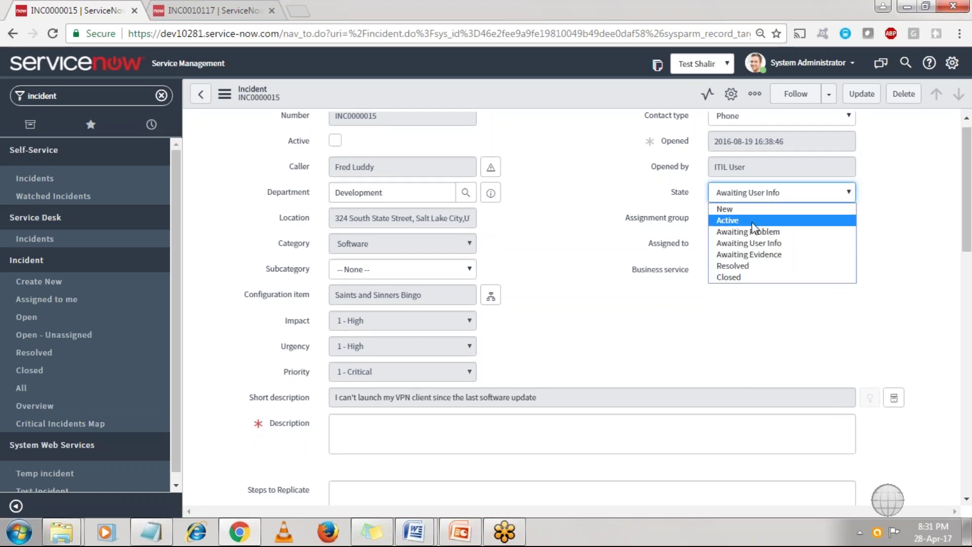
click(755, 220)
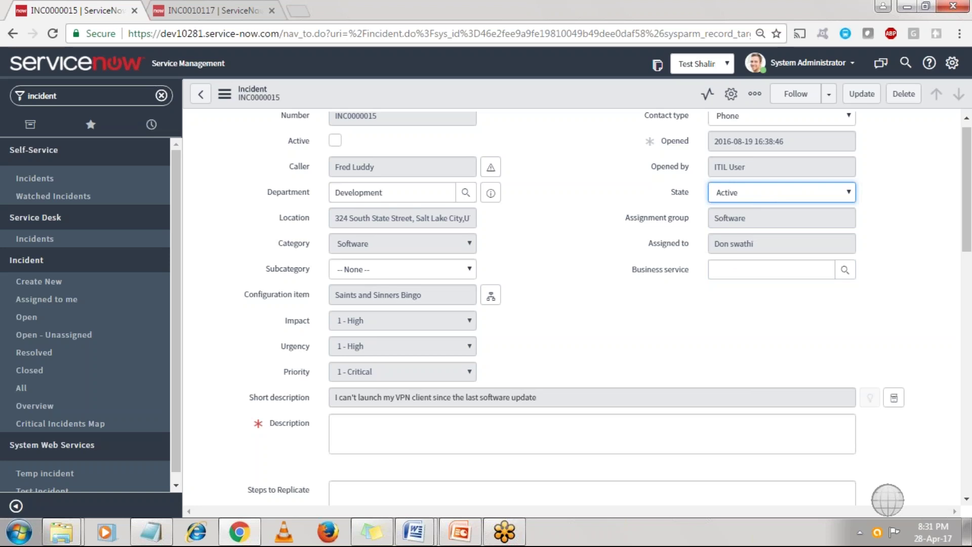
click(789, 184)
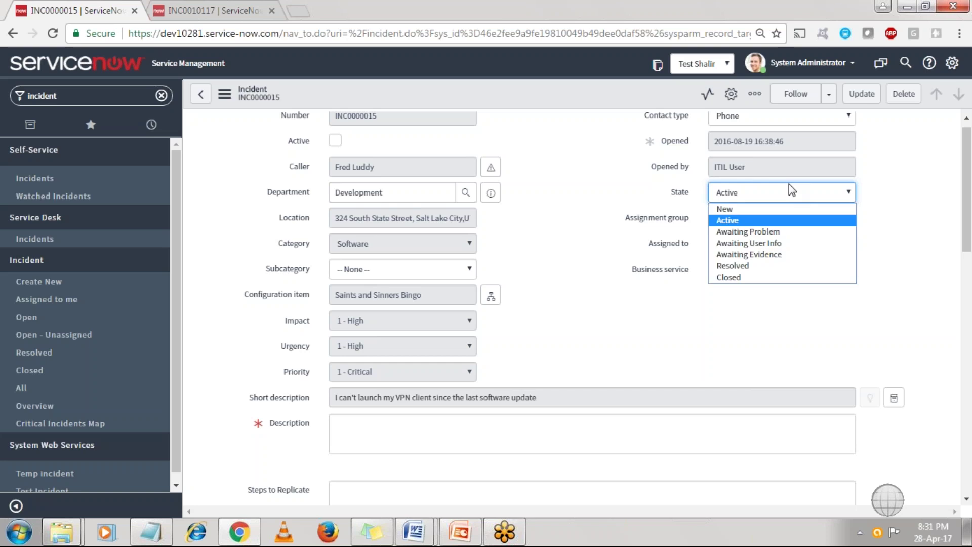
click(783, 255)
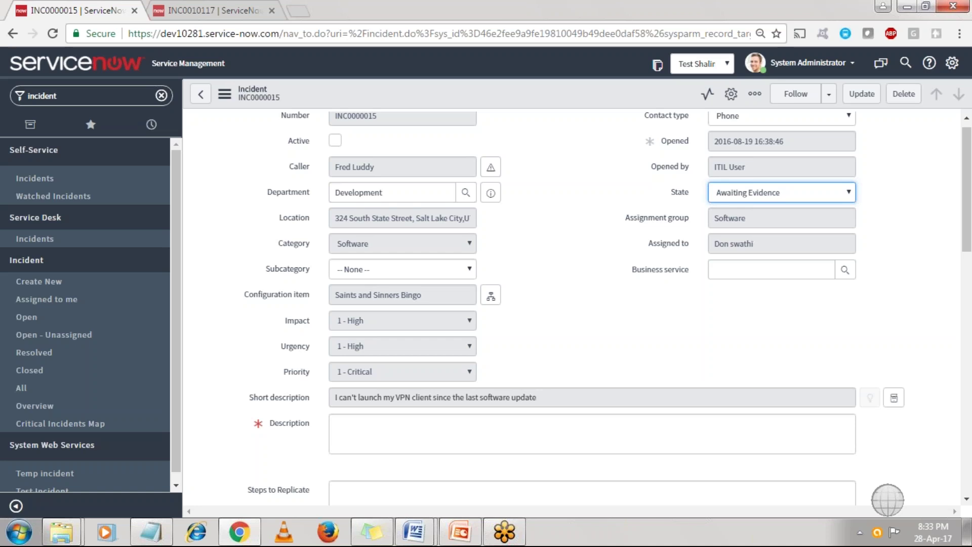
click(785, 194)
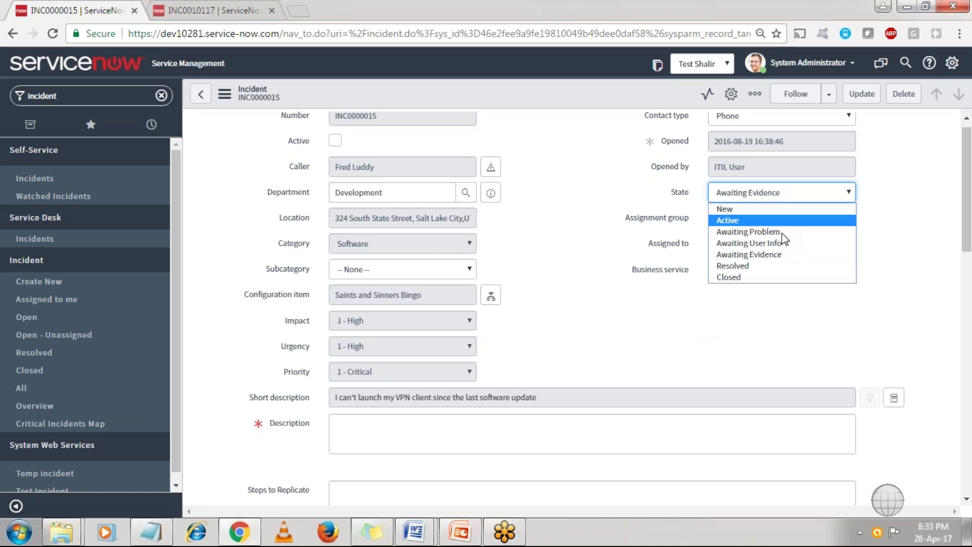
click(774, 233)
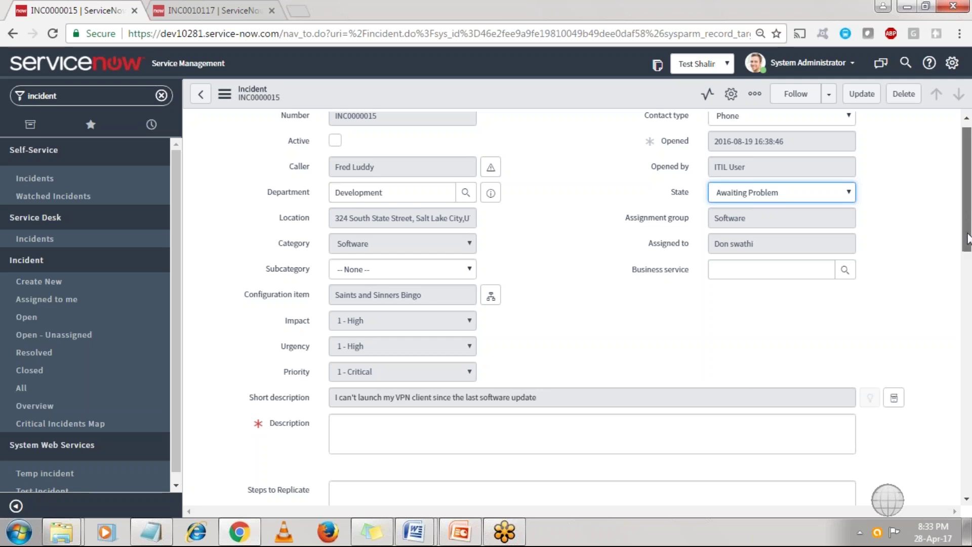
Step: Examine the incident's Related Records section for the problem record it is linked to
scroll(969, 243, down, 3)
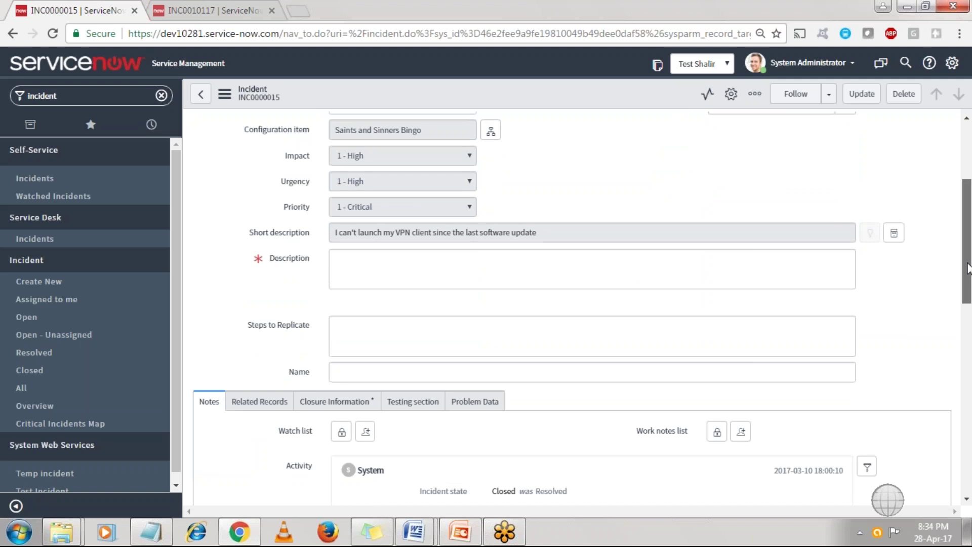
scroll(317, 321, down, 2)
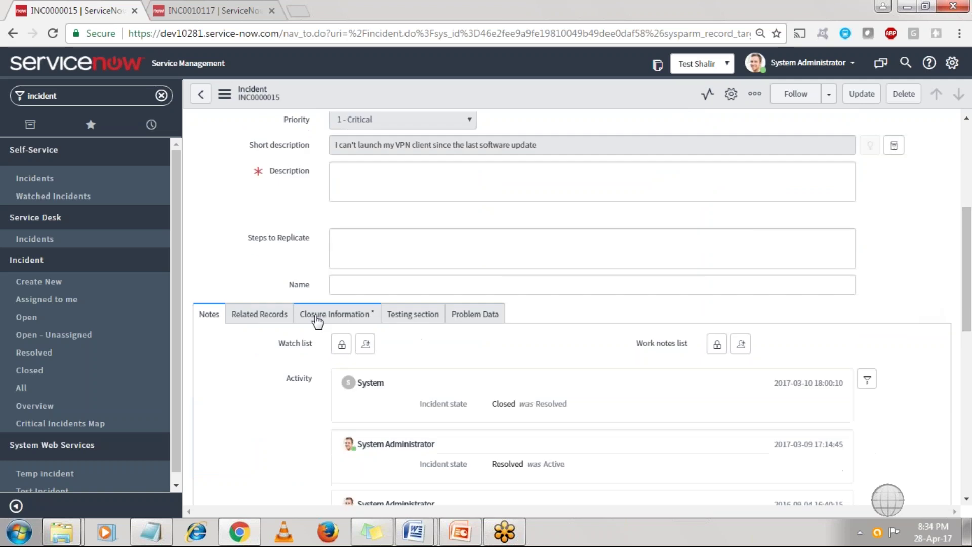
click(262, 317)
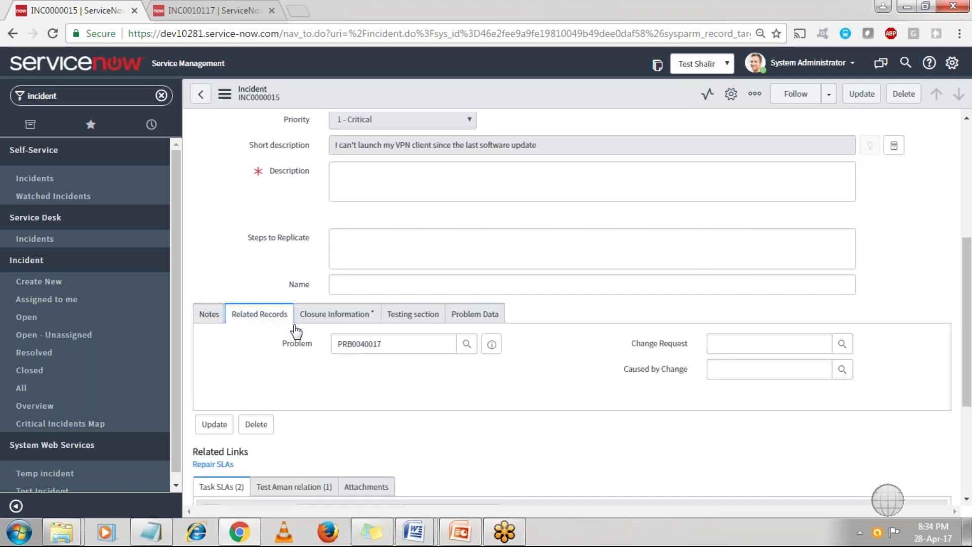
double_click(293, 345)
click(333, 346)
drag(406, 345, 330, 340)
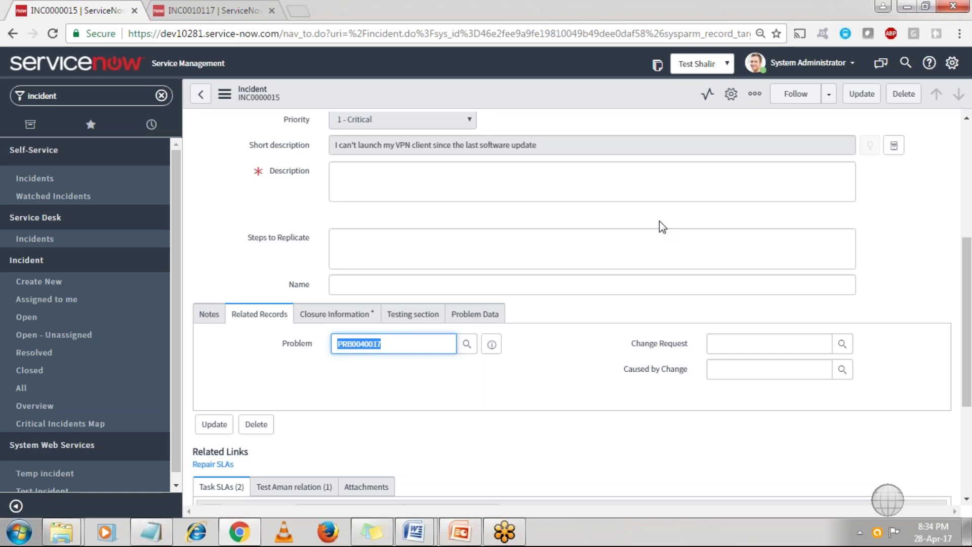
click(884, 7)
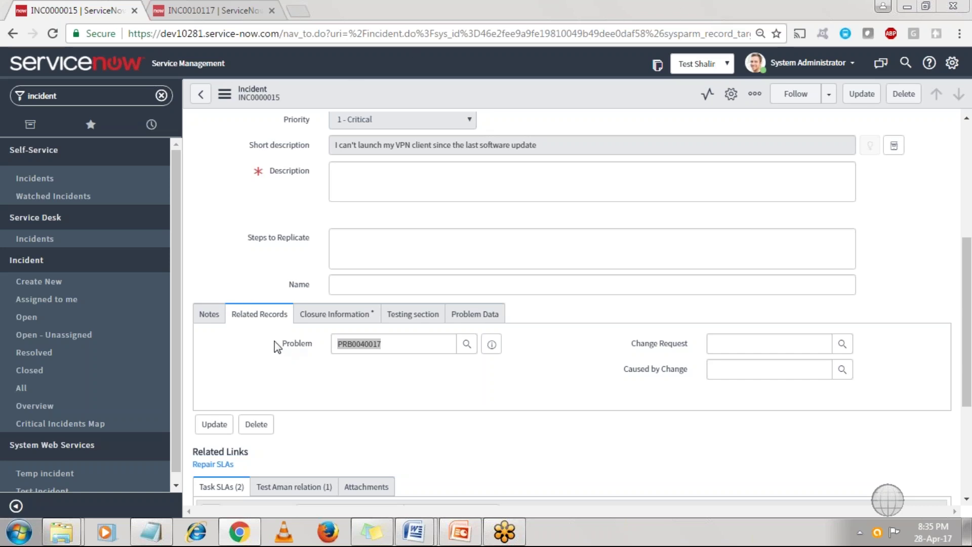
double_click(297, 343)
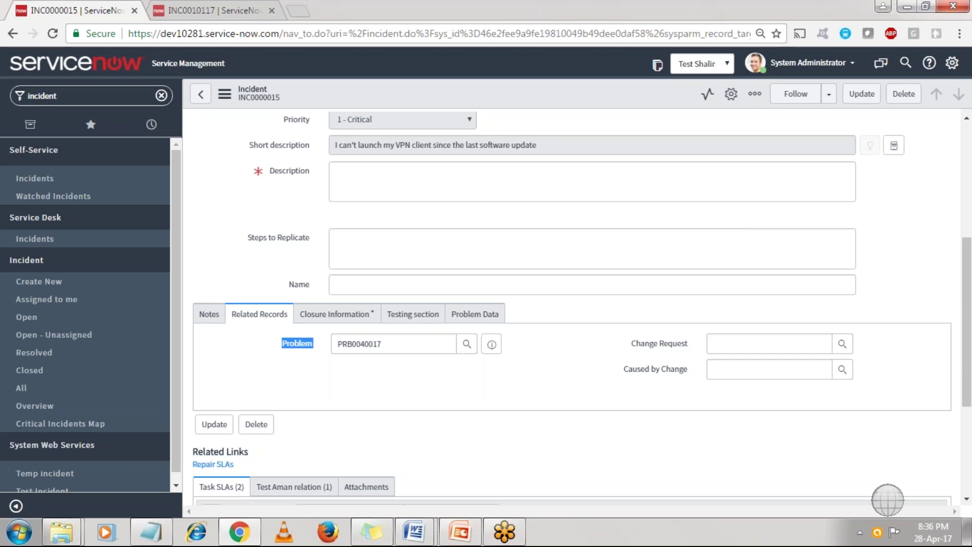
Step: Preview the linked problem record and fill the incident's mandatory description with "ghjgj"
click(491, 344)
key(Return)
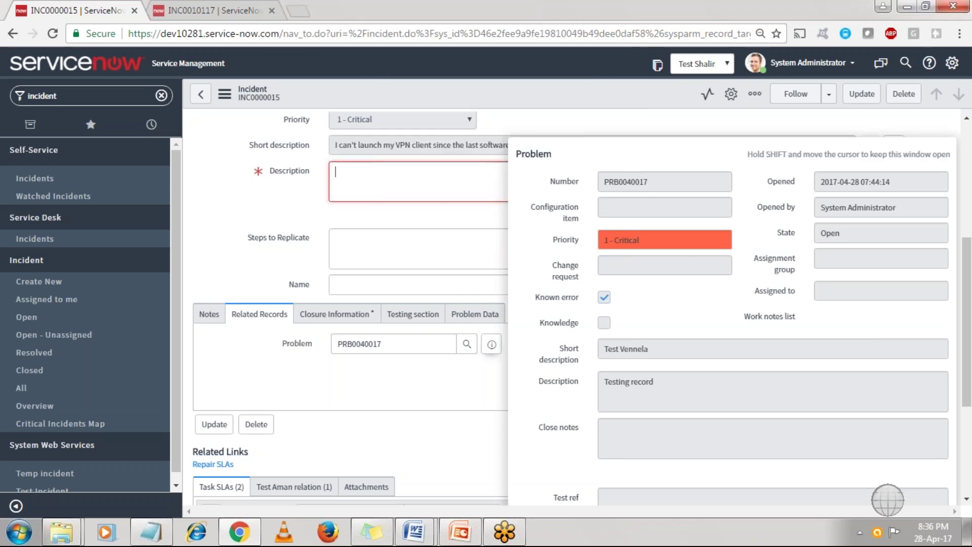
text(ghjgj)
click(488, 344)
key(Return)
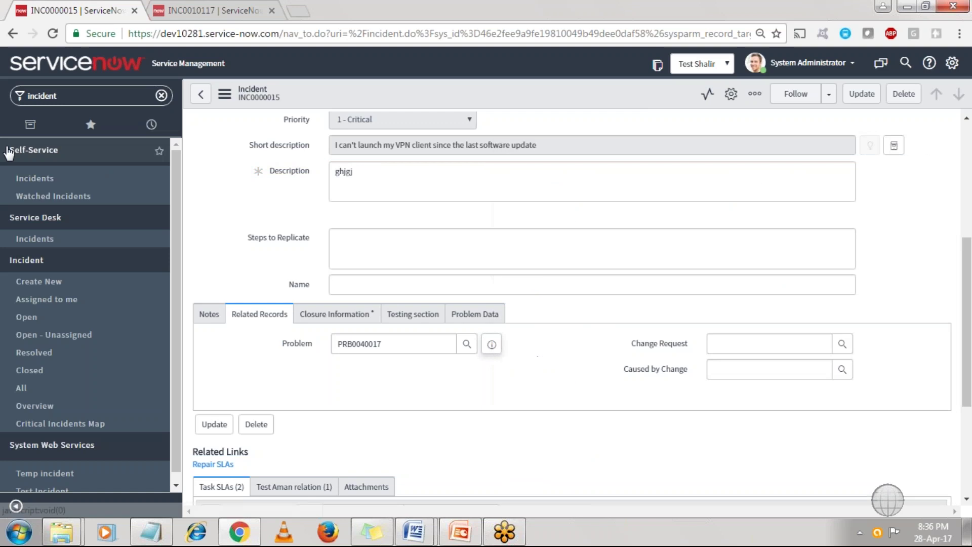
Step: Find the Problem application in the navigator and show its open problems, leaving the incident without saving the changes
click(62, 96)
text(probl)
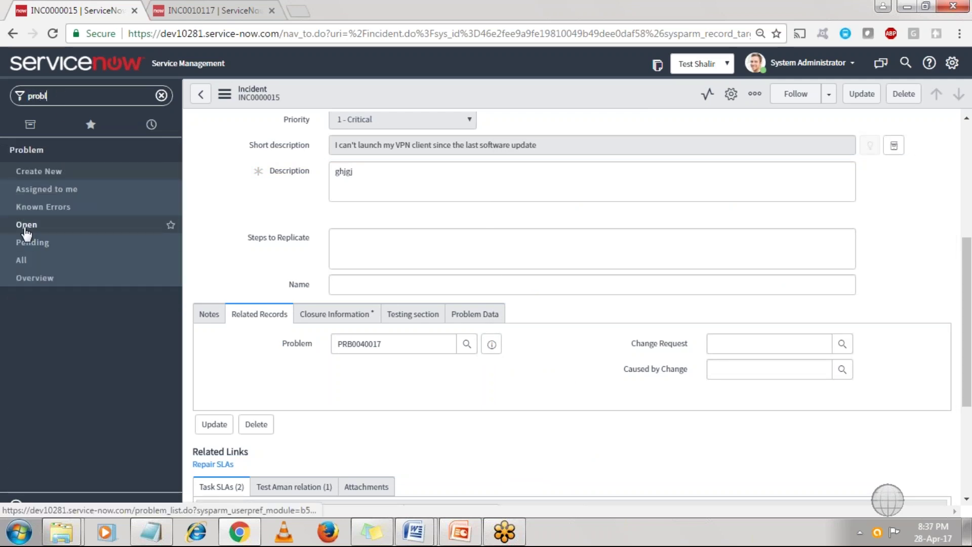
click(27, 231)
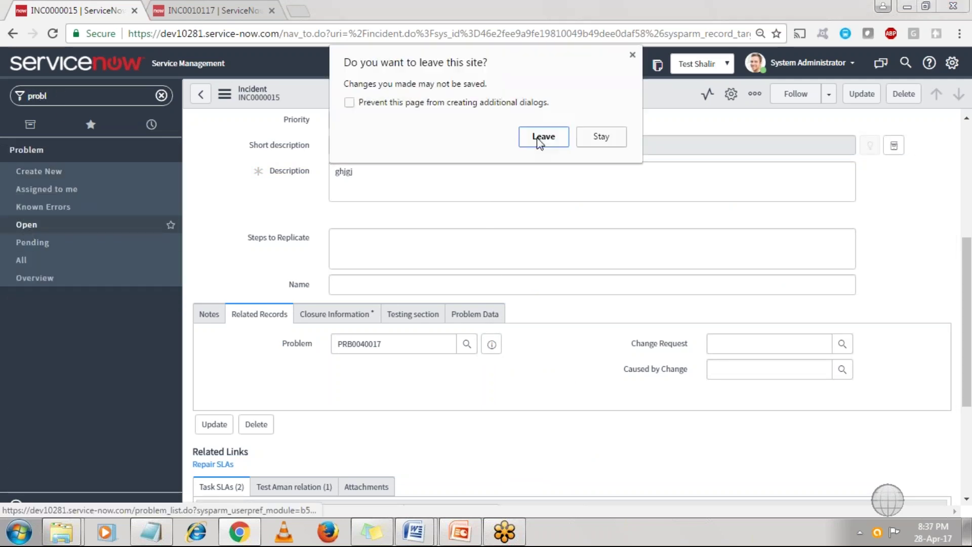
click(542, 138)
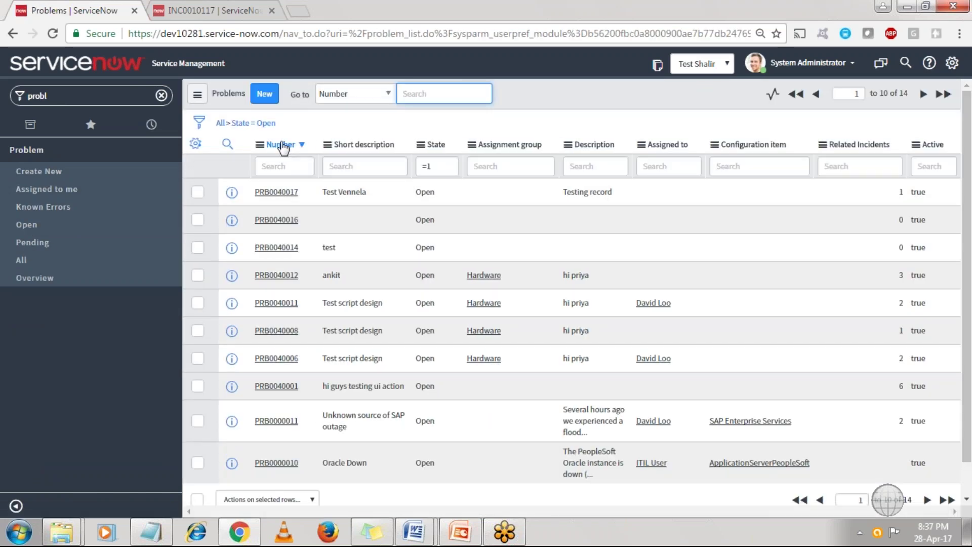
Step: Sort the open problems by Number from z to a and open problem PRB0040017
right_click(281, 142)
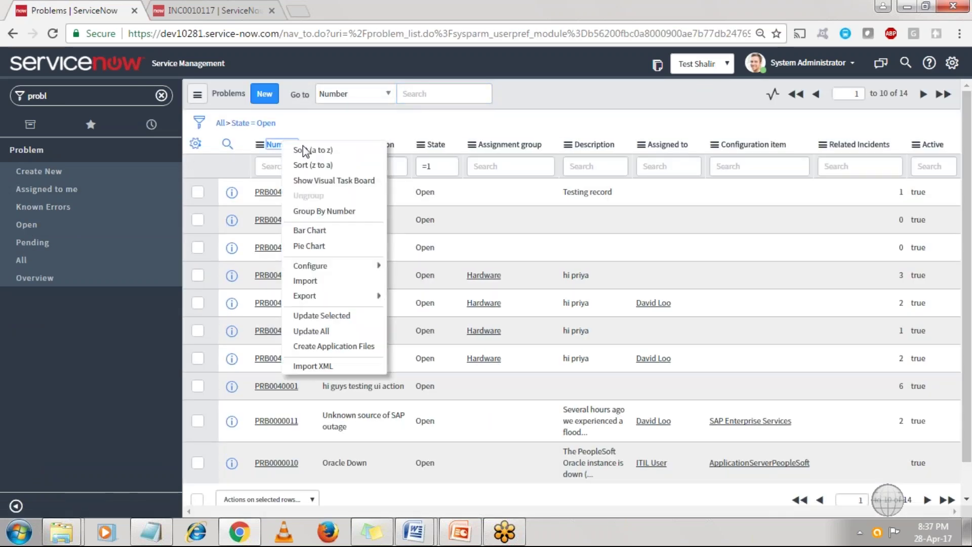
click(316, 164)
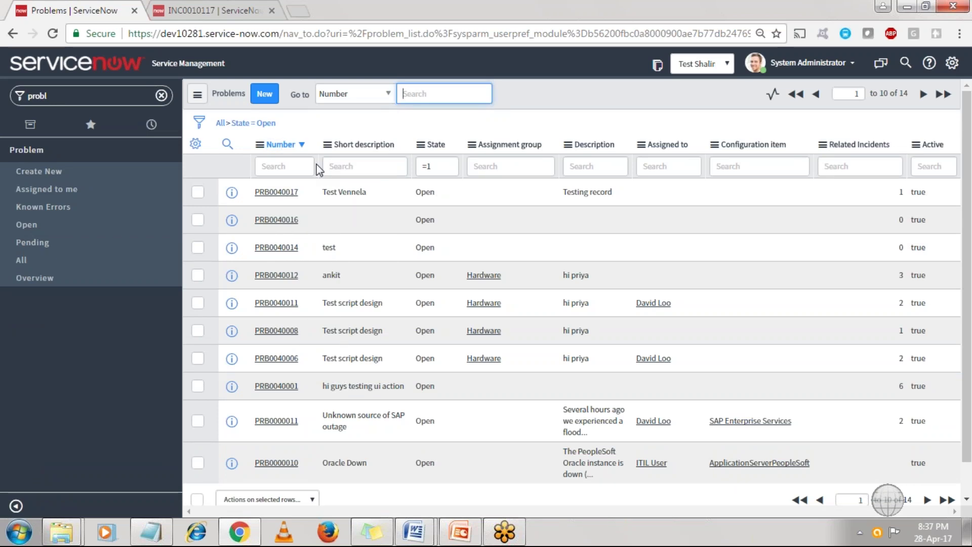
click(277, 192)
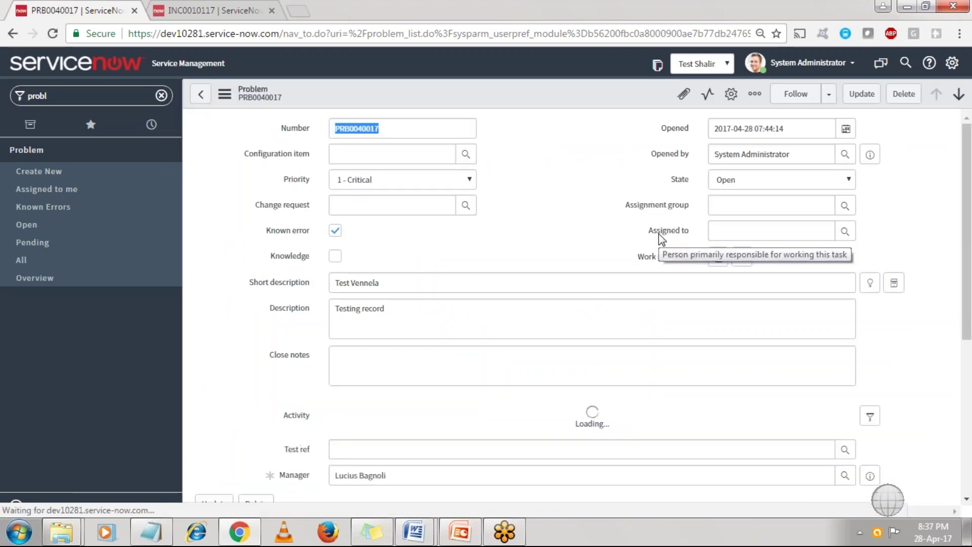
Step: Set the problem's Assignment group to Hardware and choose a user from the lookup for Assigned to
click(769, 206)
text(har)
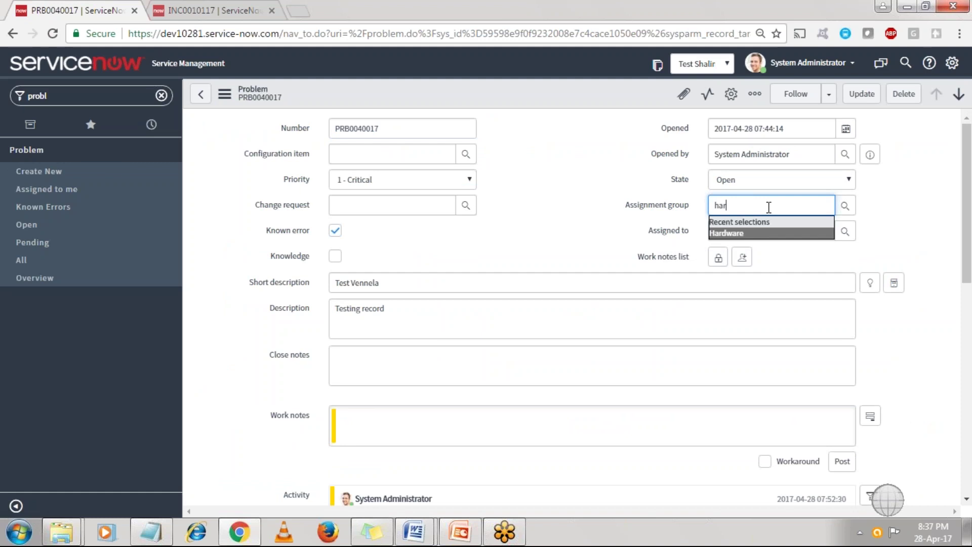
click(790, 233)
click(845, 231)
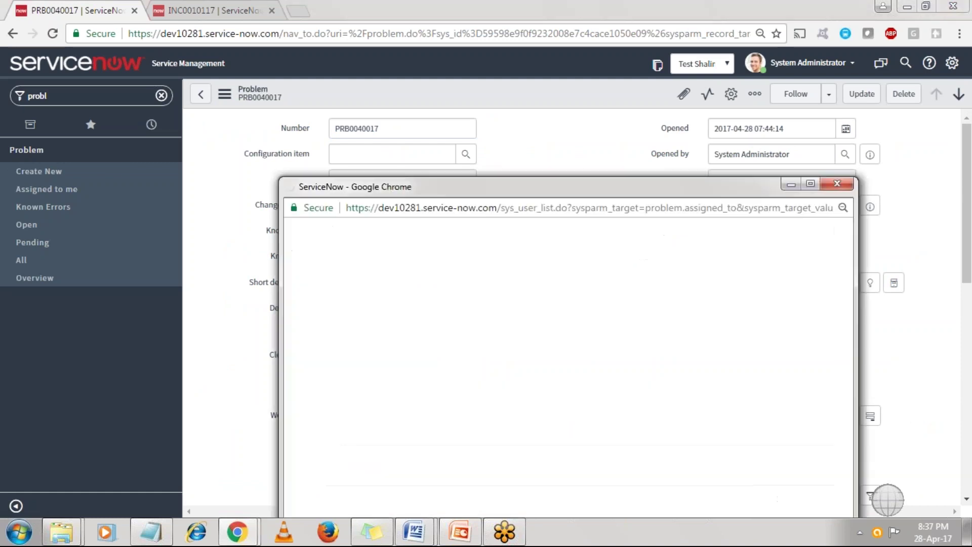
click(347, 306)
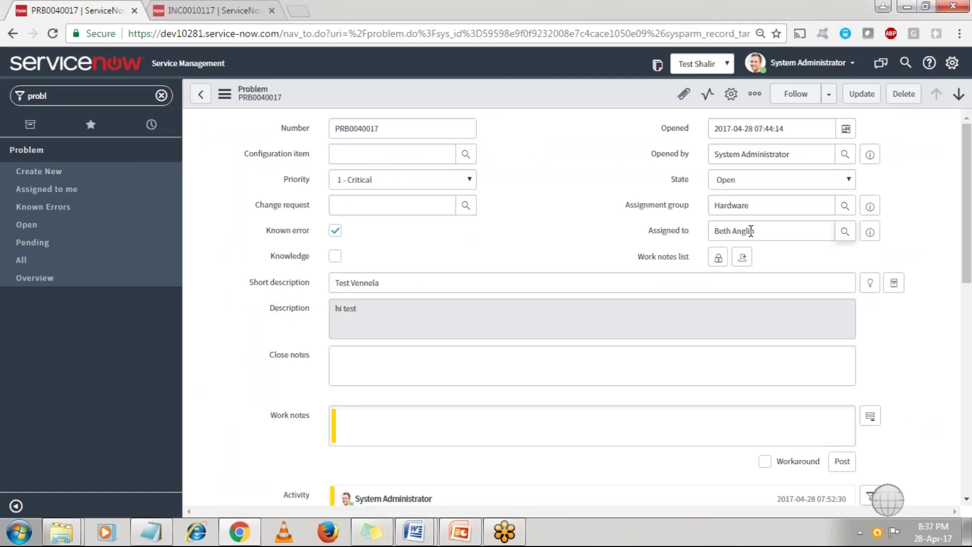
click(759, 231)
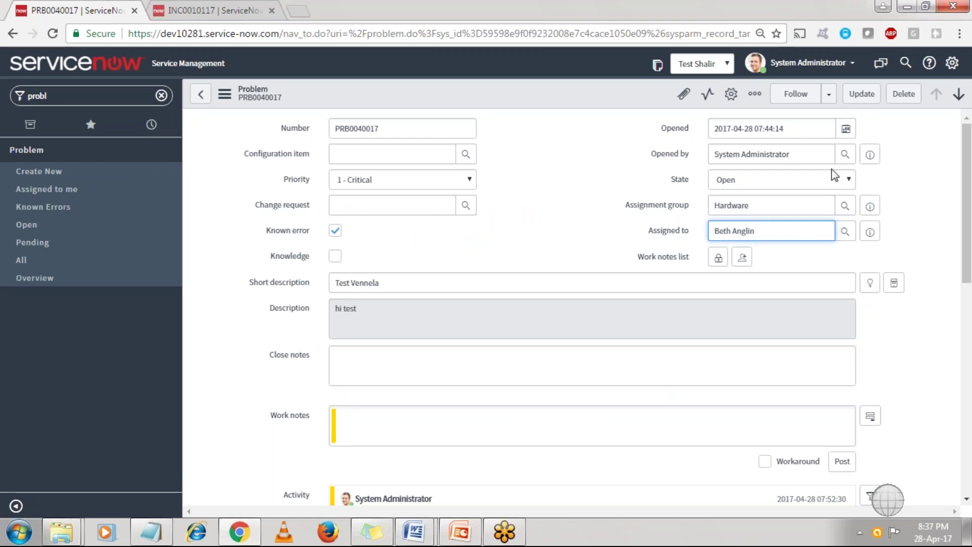
Step: Set the problem's State to Closed/Resolved and update the record
click(816, 182)
key(Down)
key(Down)
key(Down)
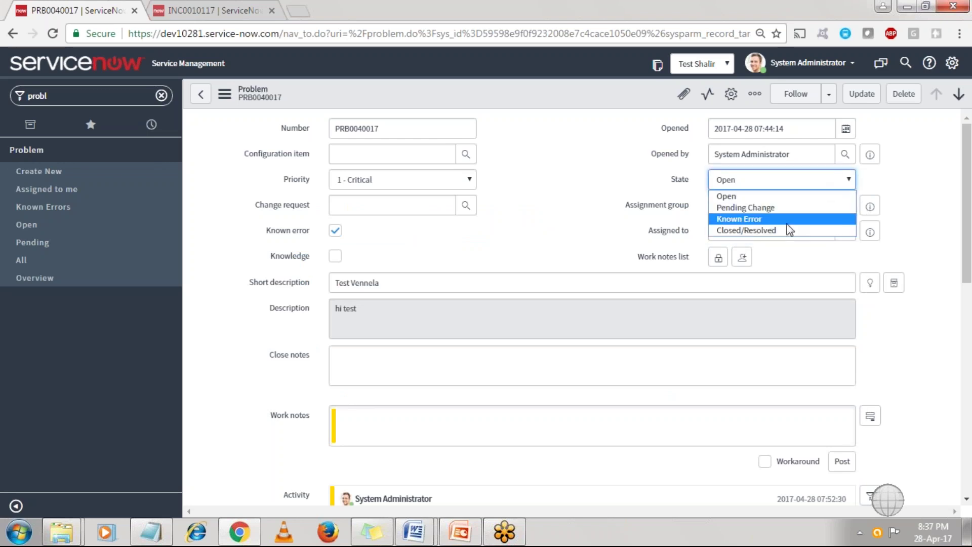
key(Return)
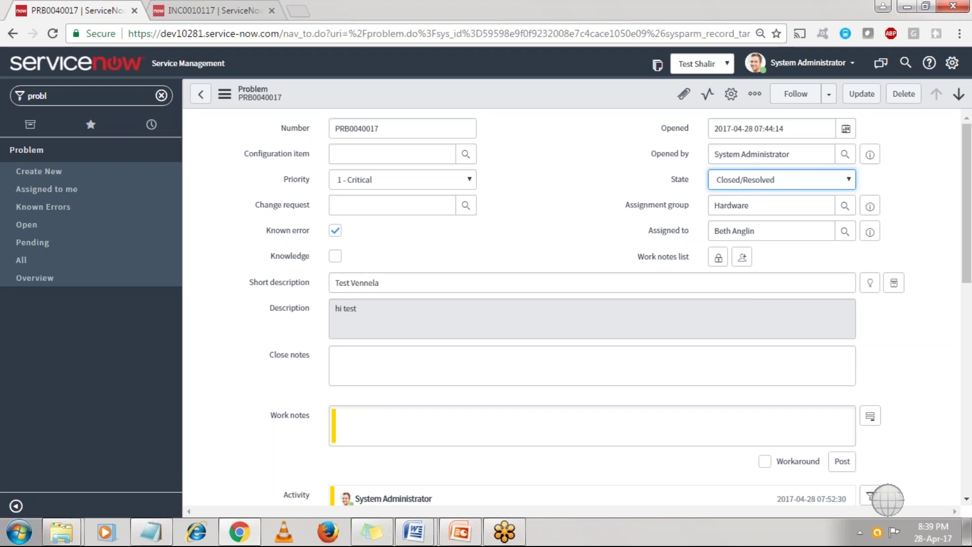
click(636, 197)
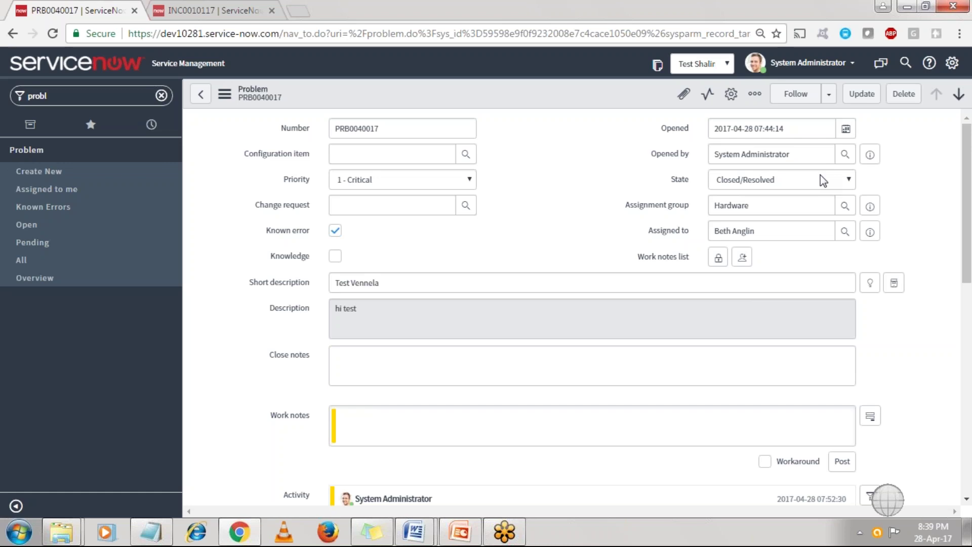
click(591, 204)
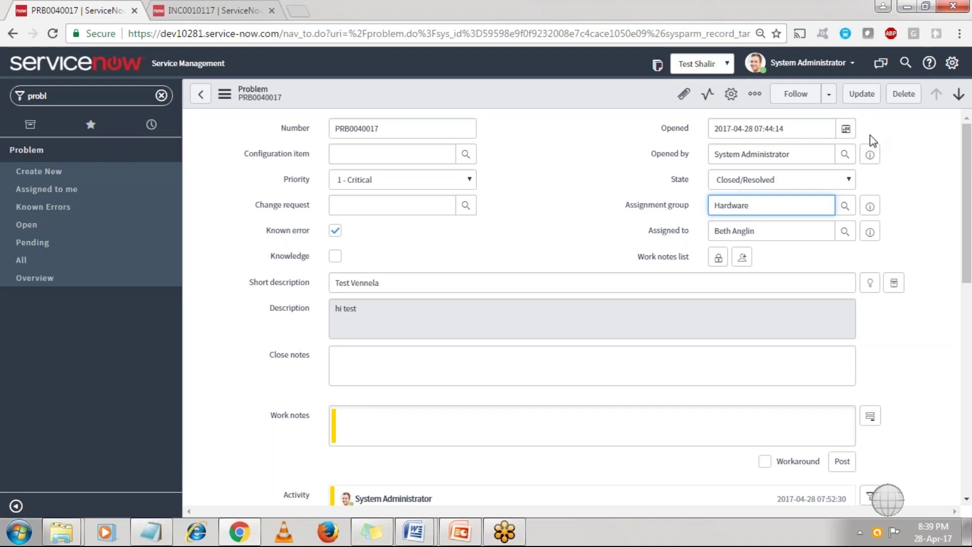
click(872, 105)
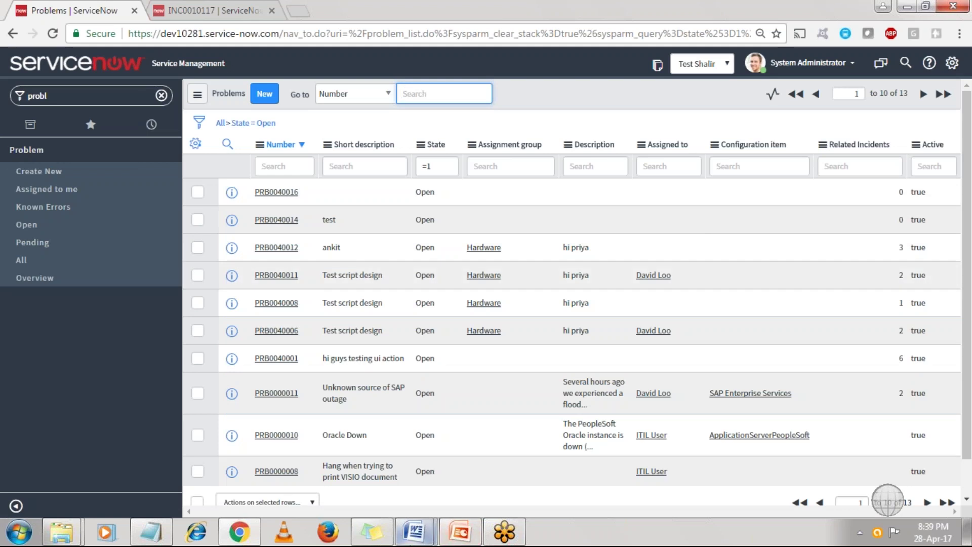
Step: Switch to the class1 presentation in PowerPoint and show the Change slide
click(475, 537)
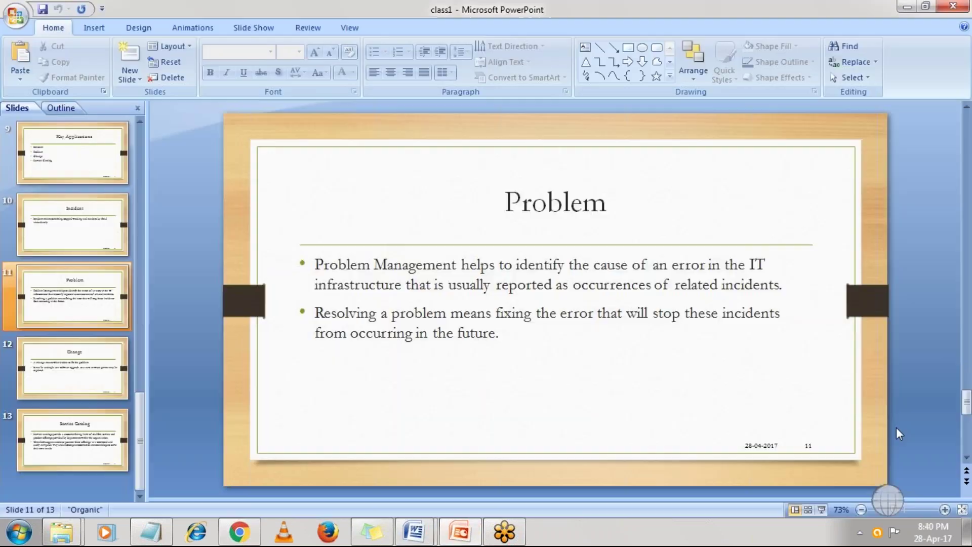
key(Page_Down)
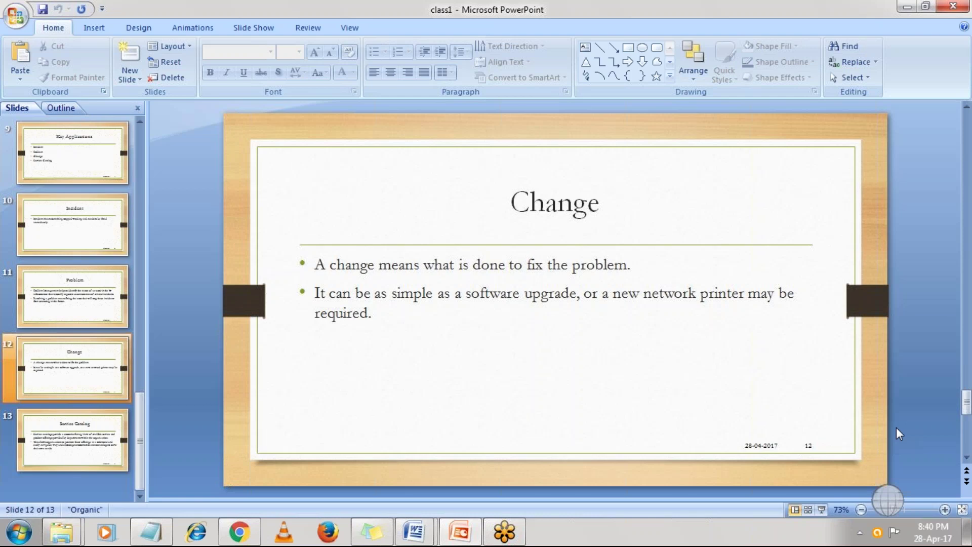
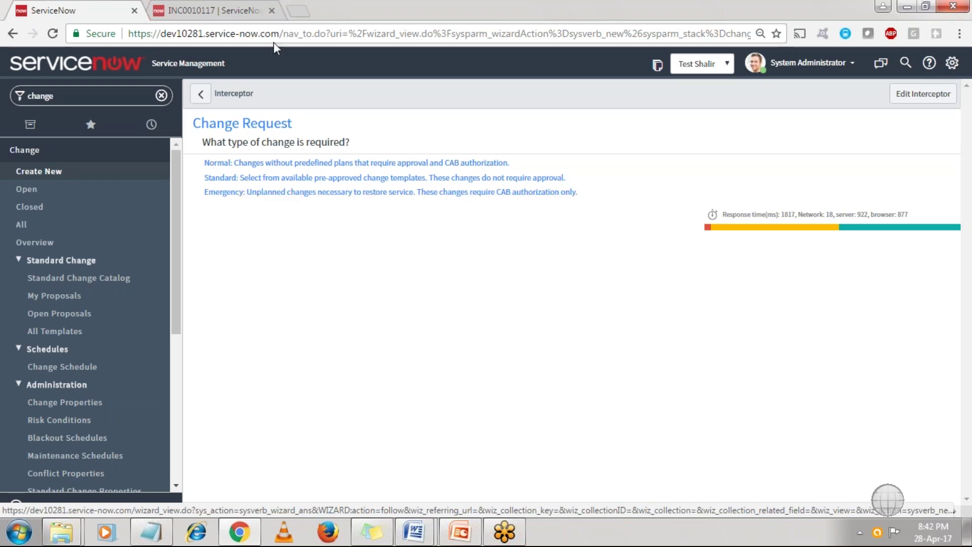
Step: Close the browser tab of incident INC0010117 and start a new change request of type Emergency
click(272, 11)
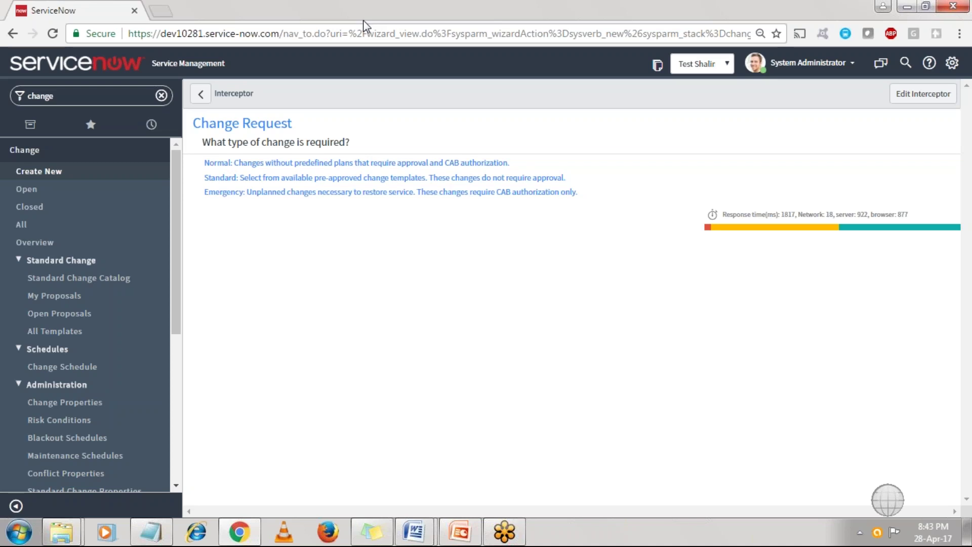
click(225, 193)
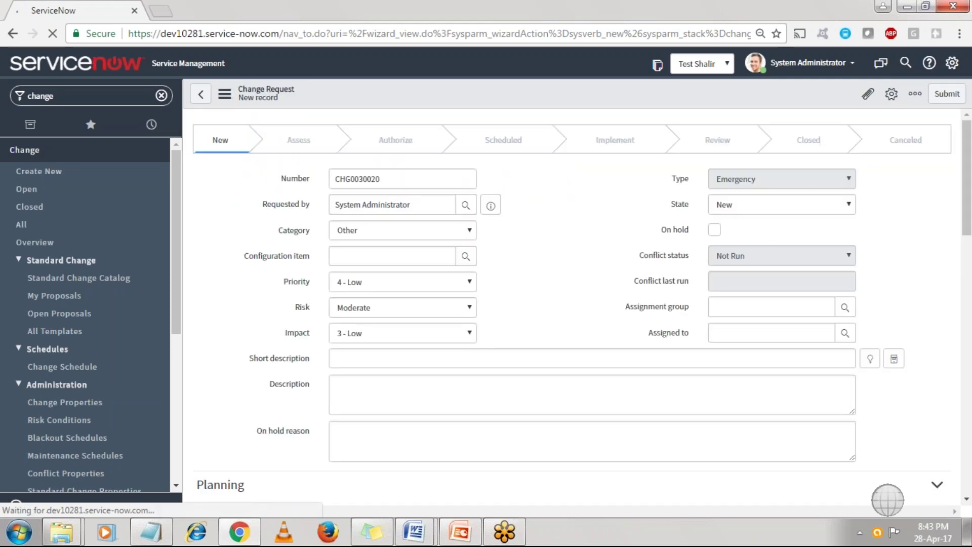
Step: Examine the new change request's Number, Requested by, Category, Priority and Risk fields, including the Category and Risk choices
drag(335, 183, 352, 183)
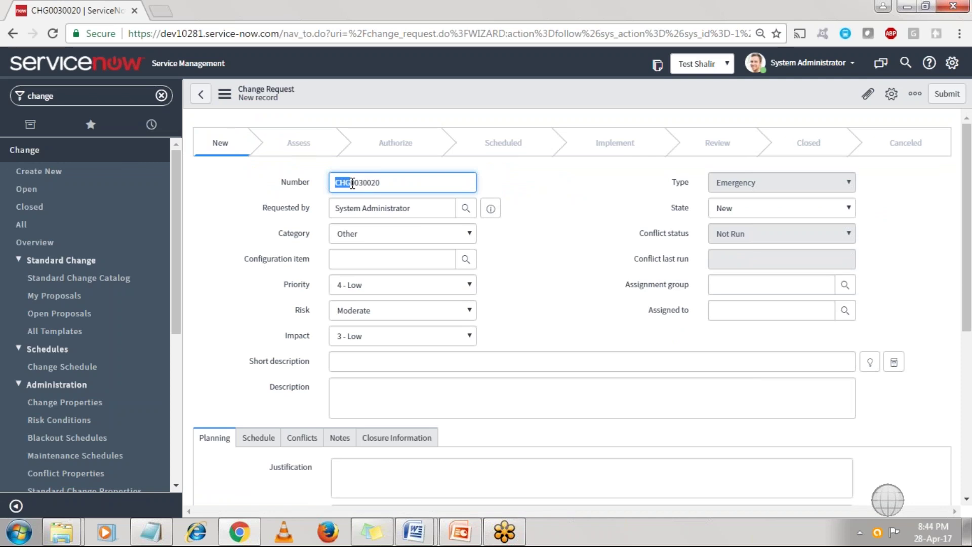
click(397, 208)
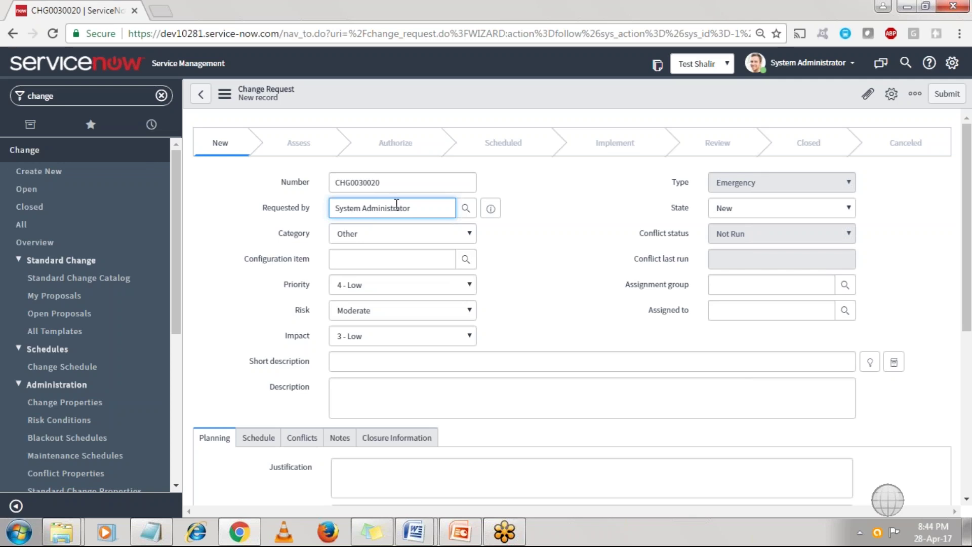
click(409, 241)
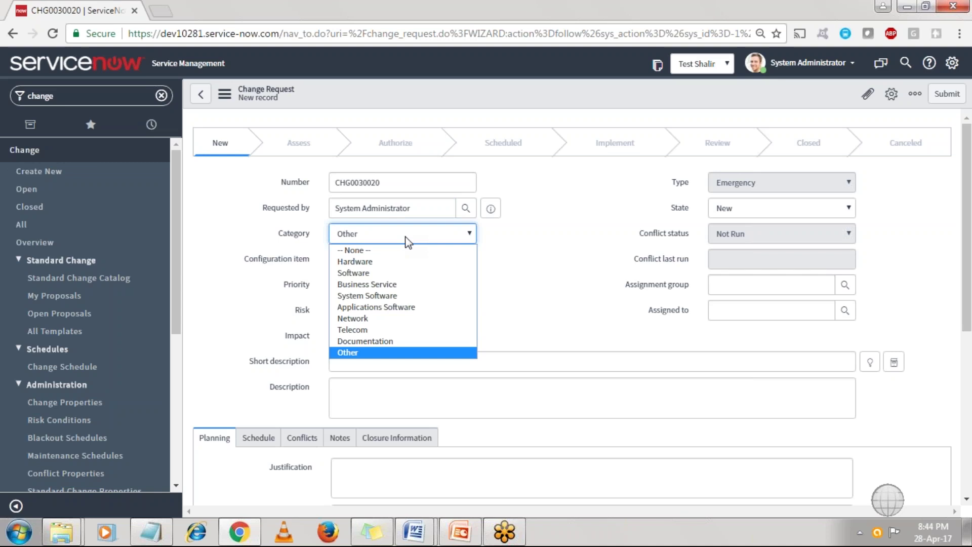
click(506, 278)
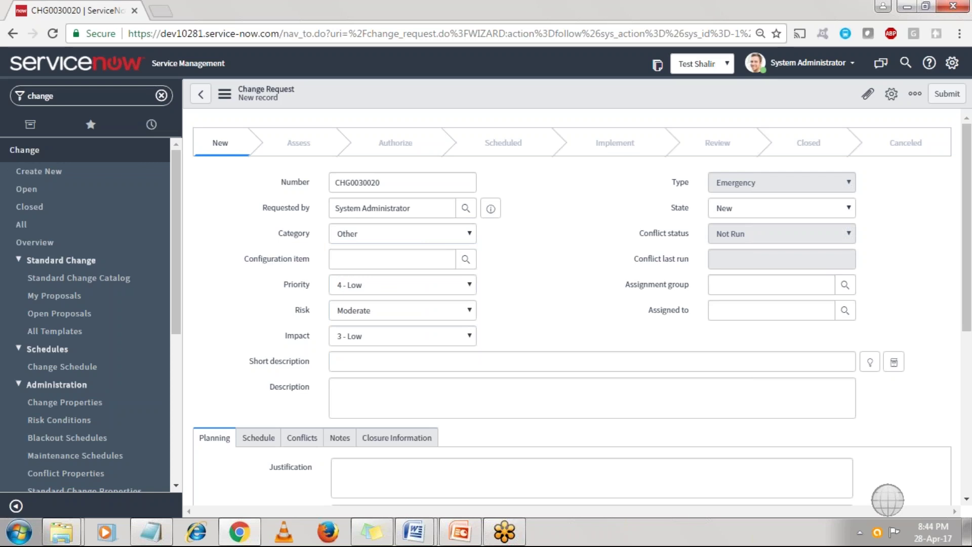
double_click(276, 287)
click(357, 311)
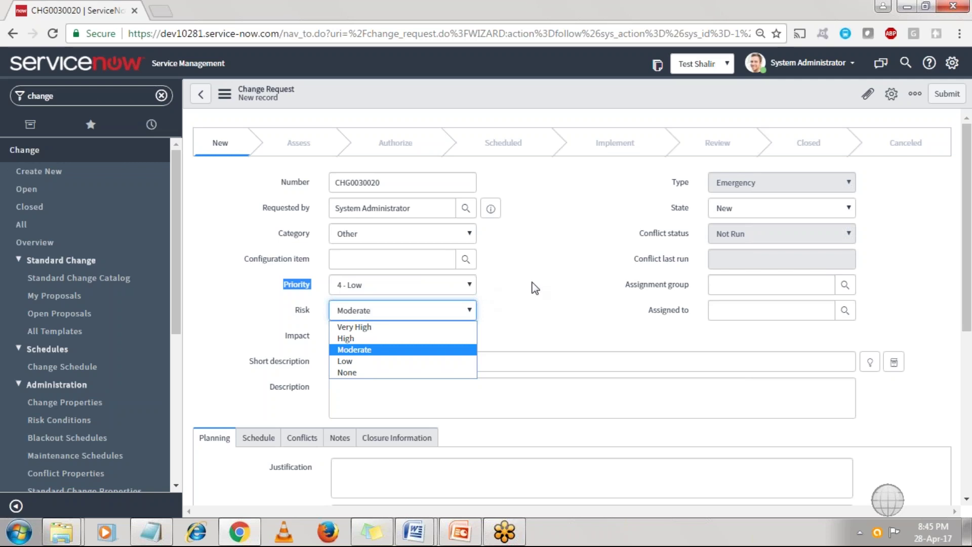
click(560, 287)
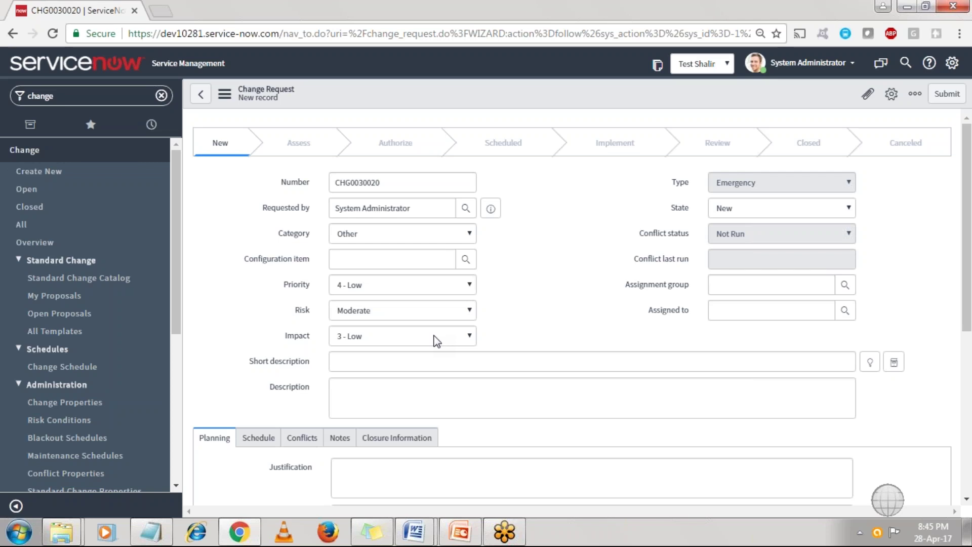
Step: Enter "this change is to fix server issue" as the change request's short description
click(523, 367)
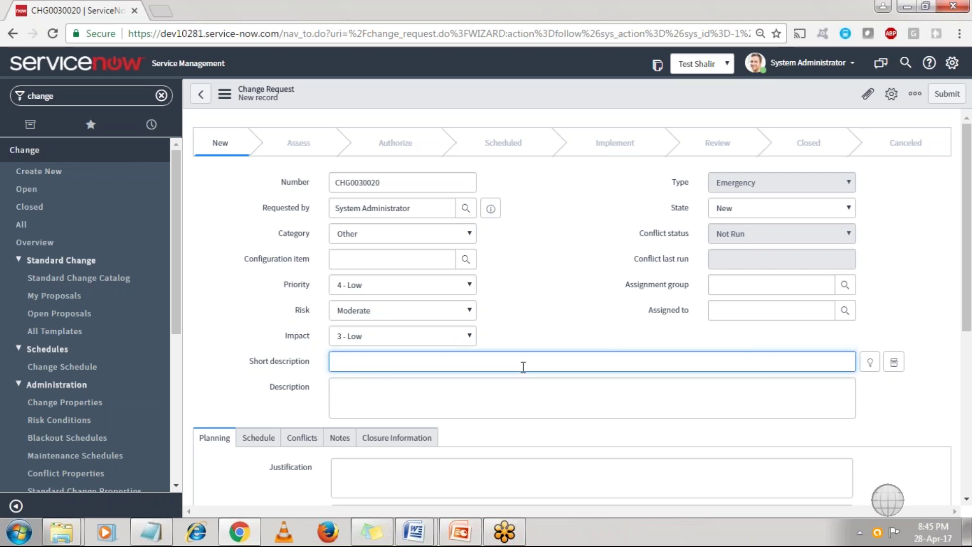
text(this change is to fix server i)
text(ssue)
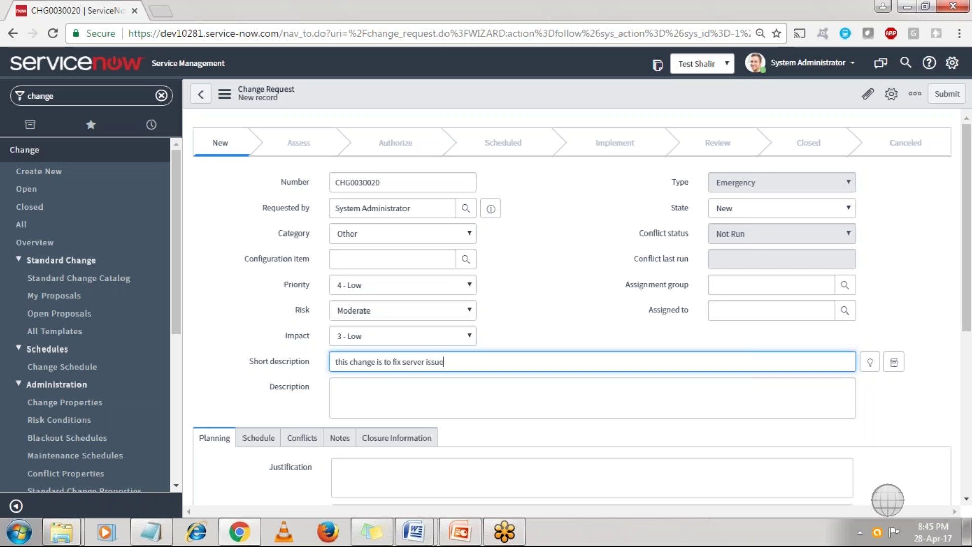
click(462, 381)
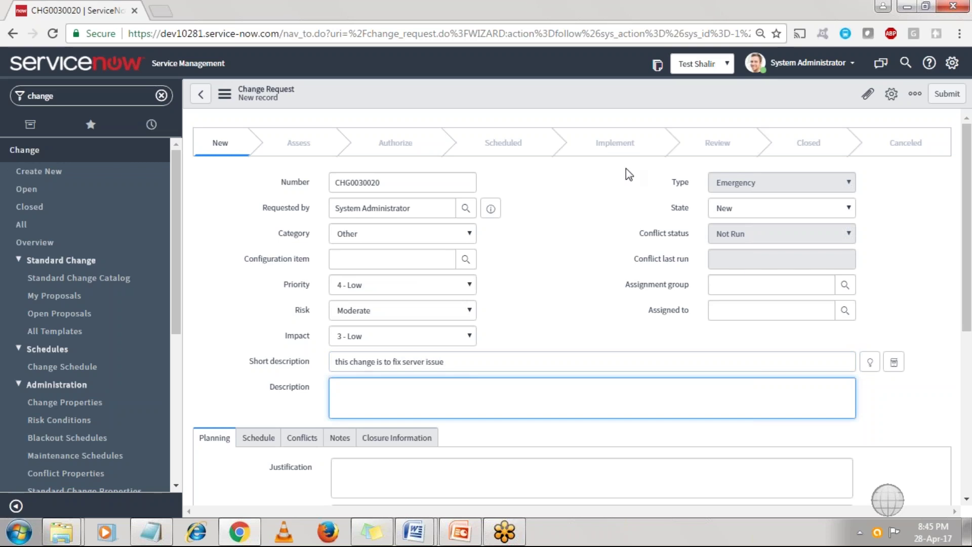
Step: Examine the change request's conflict and assignment fields and its Planning and Schedule sections
drag(636, 232, 700, 312)
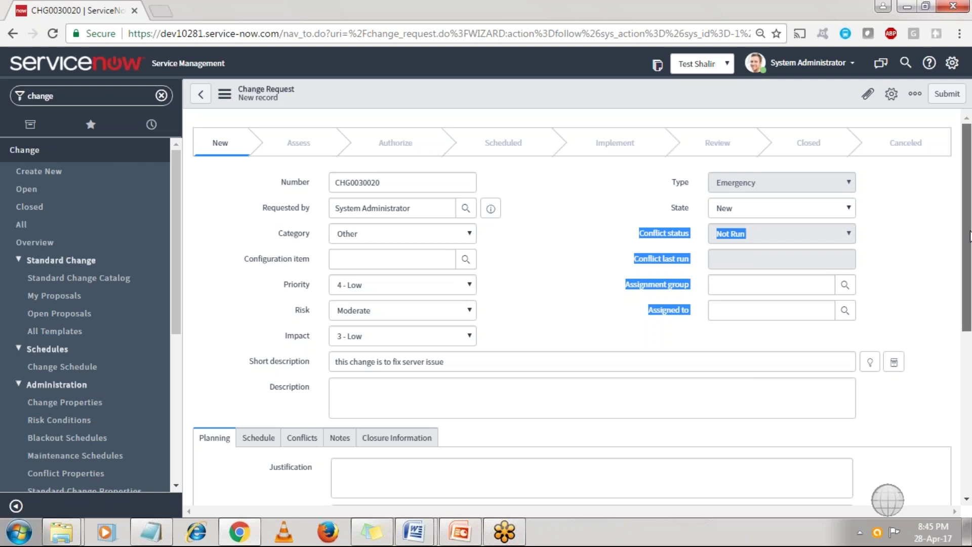
drag(971, 298, 970, 354)
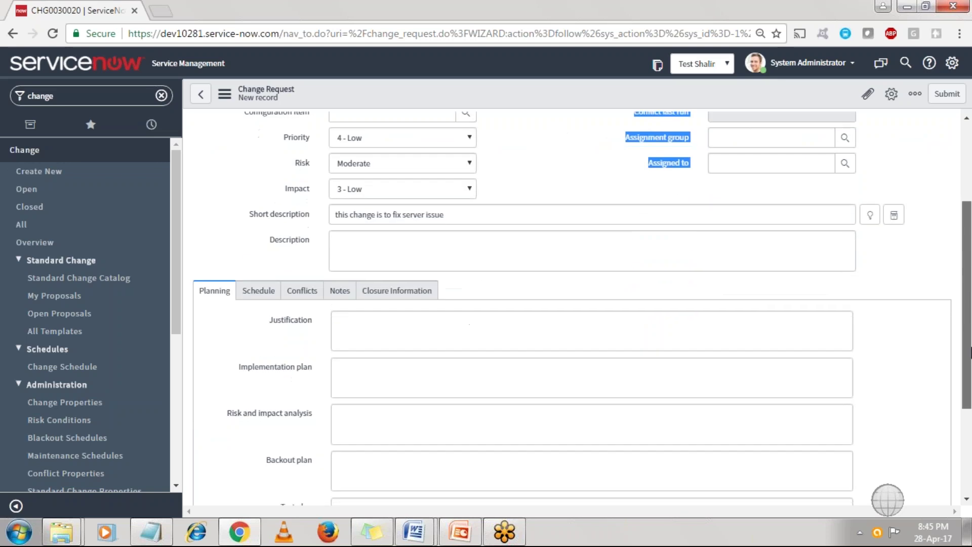
scroll(970, 353, down, 2)
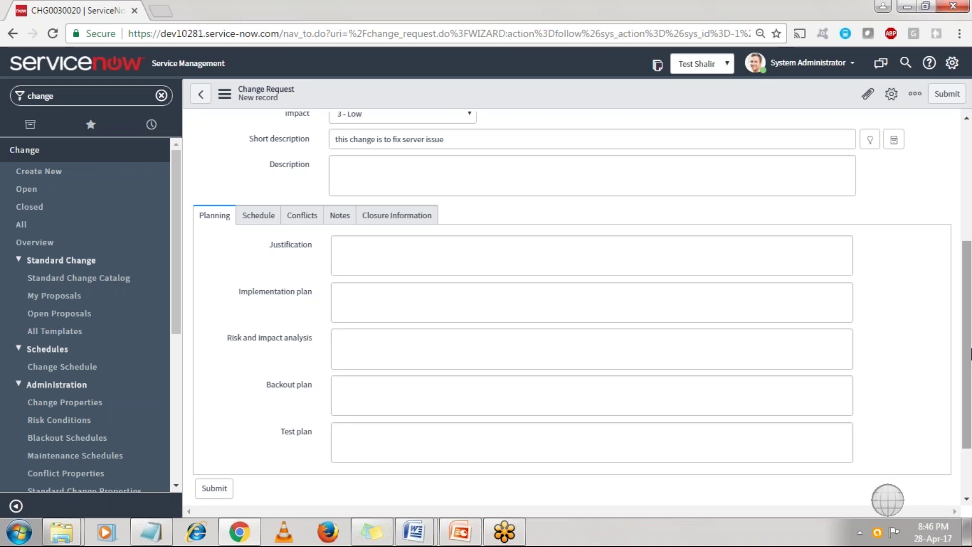
click(454, 295)
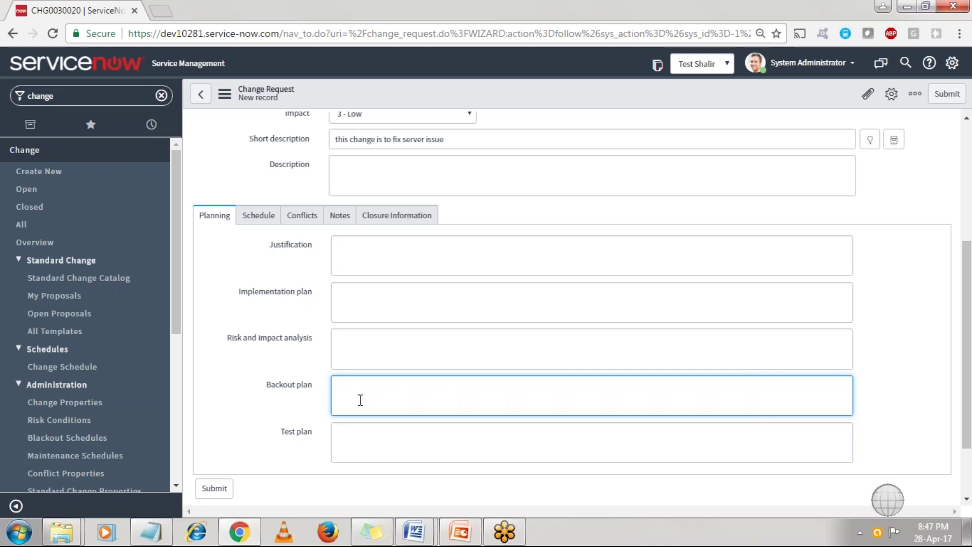
click(257, 215)
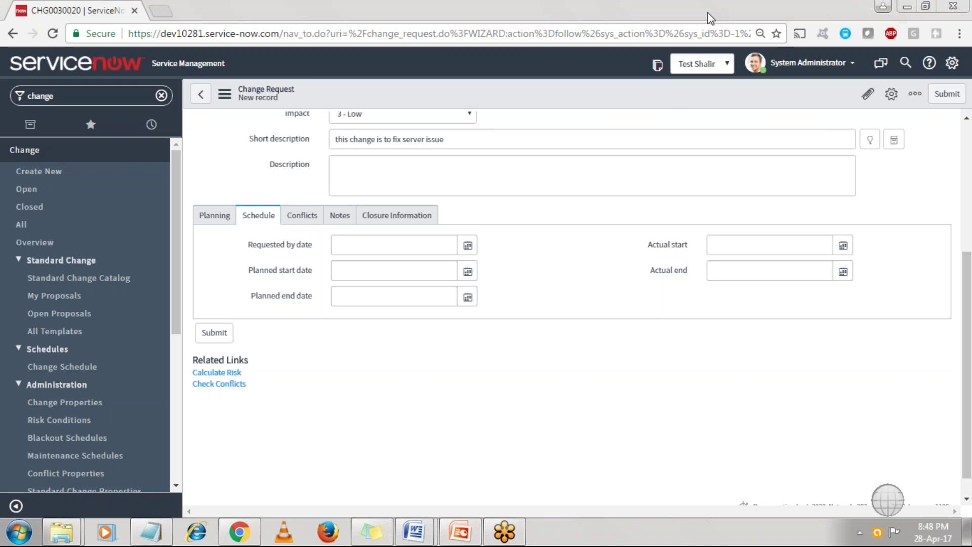
click(206, 216)
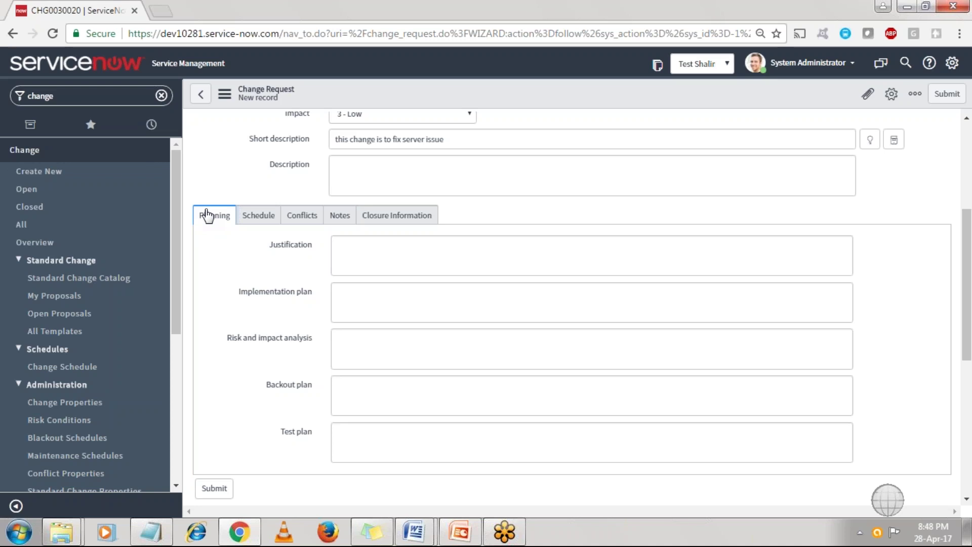
click(368, 300)
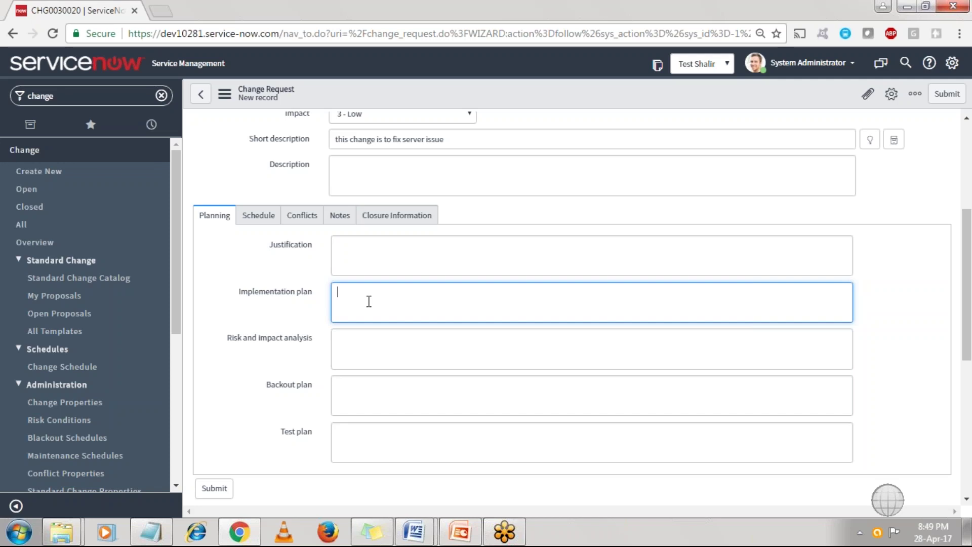
click(257, 216)
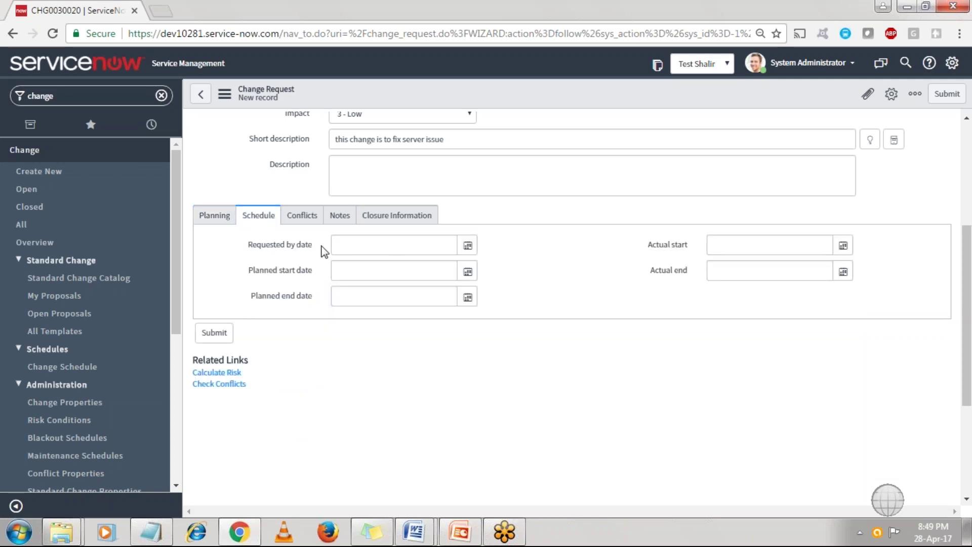
drag(248, 245, 304, 246)
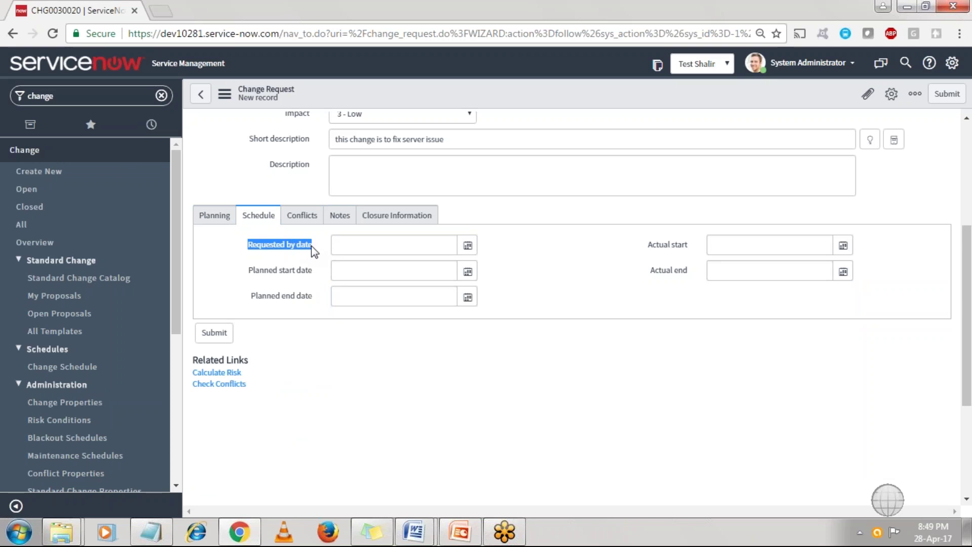
click(314, 249)
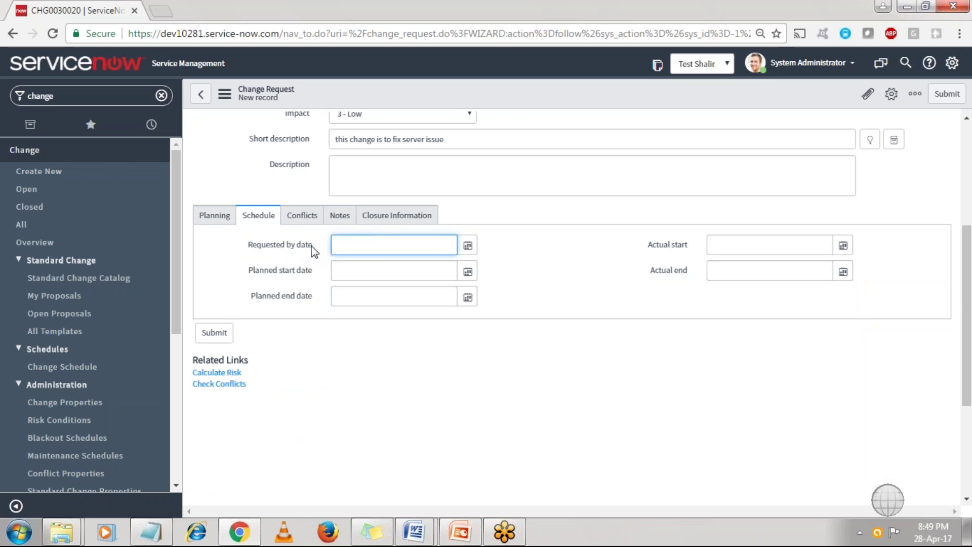
click(470, 276)
click(470, 276)
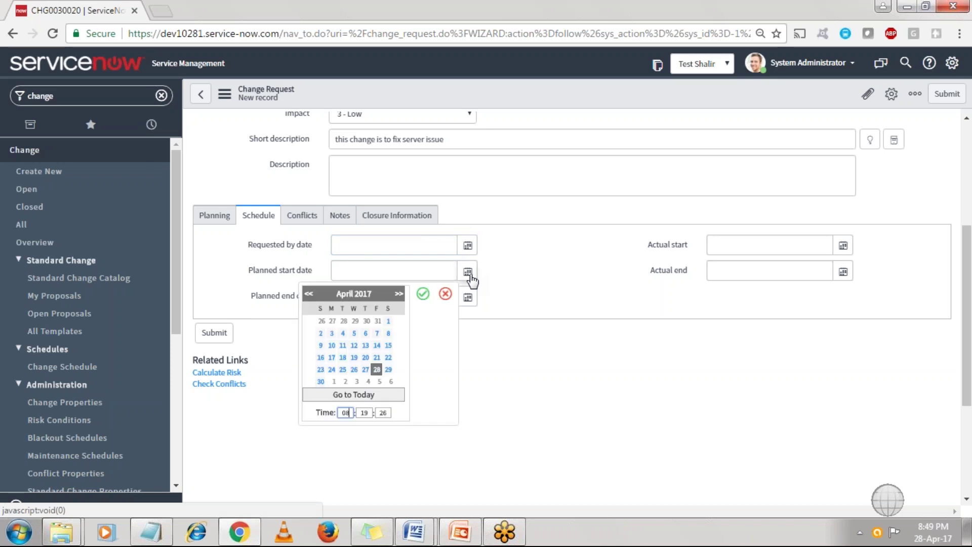
click(398, 296)
click(331, 323)
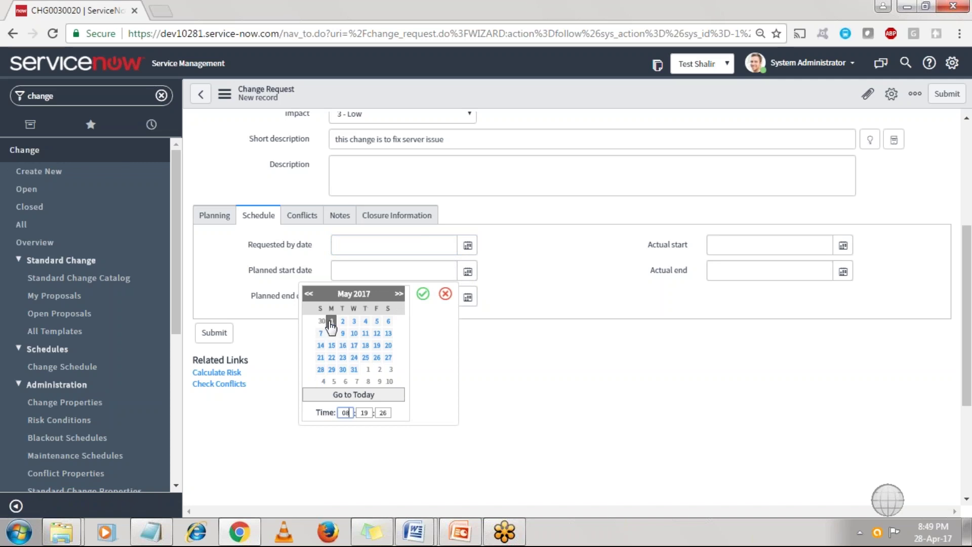
click(423, 294)
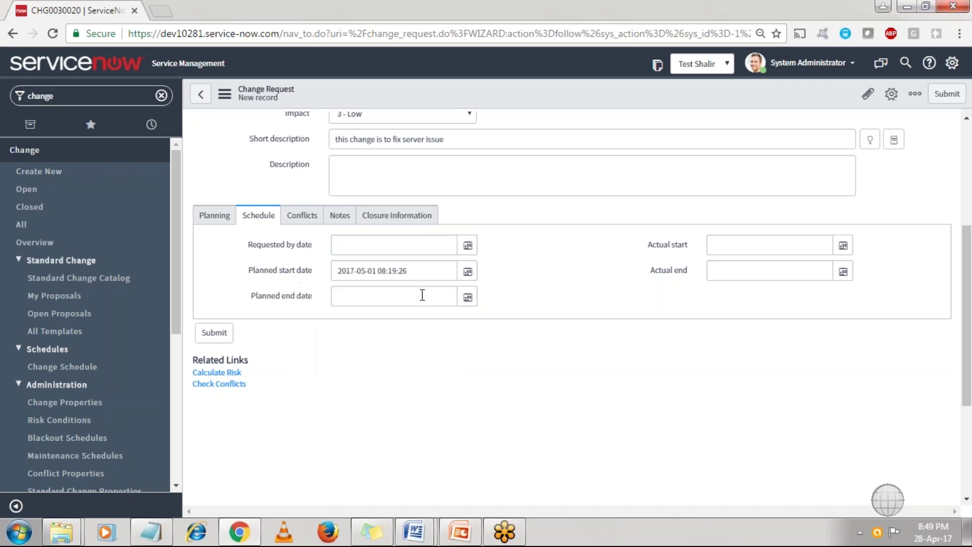
click(430, 263)
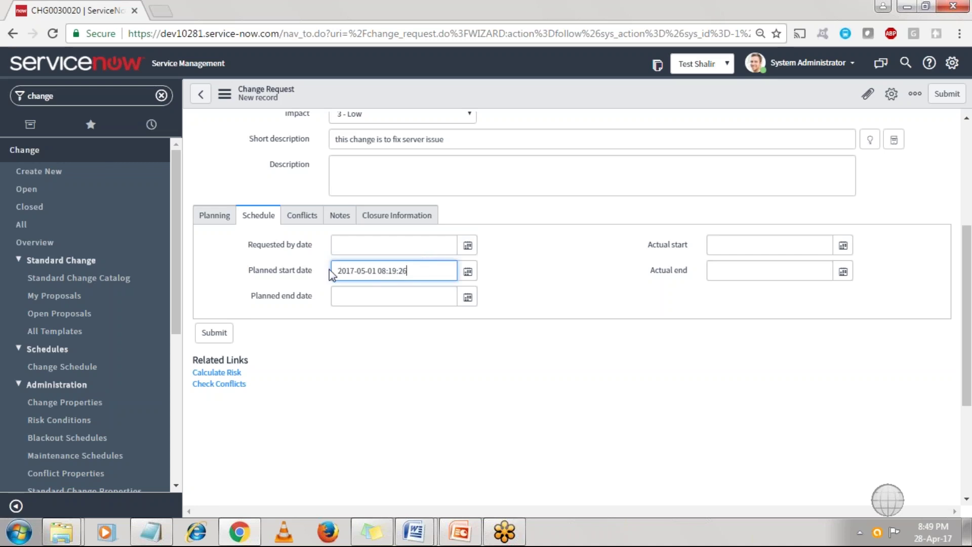
drag(335, 270, 422, 272)
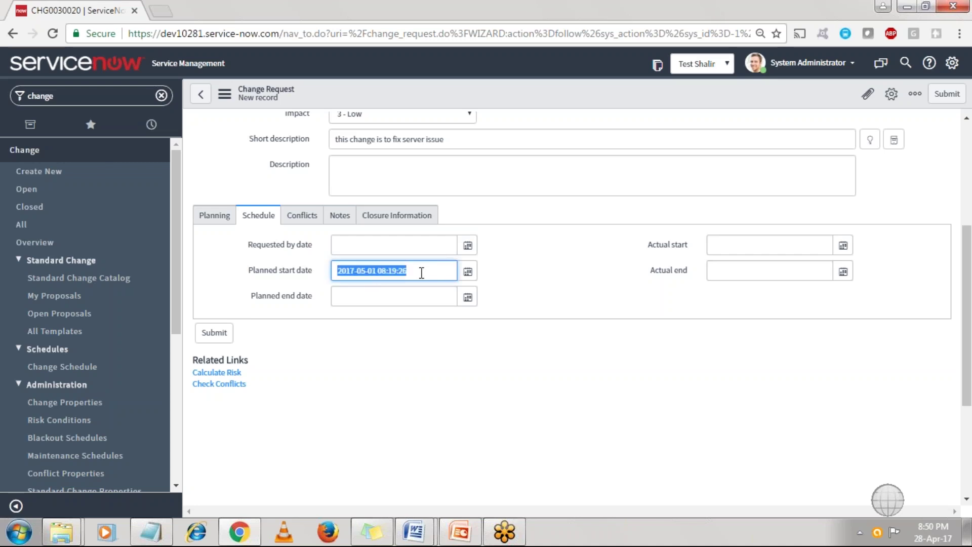
click(467, 299)
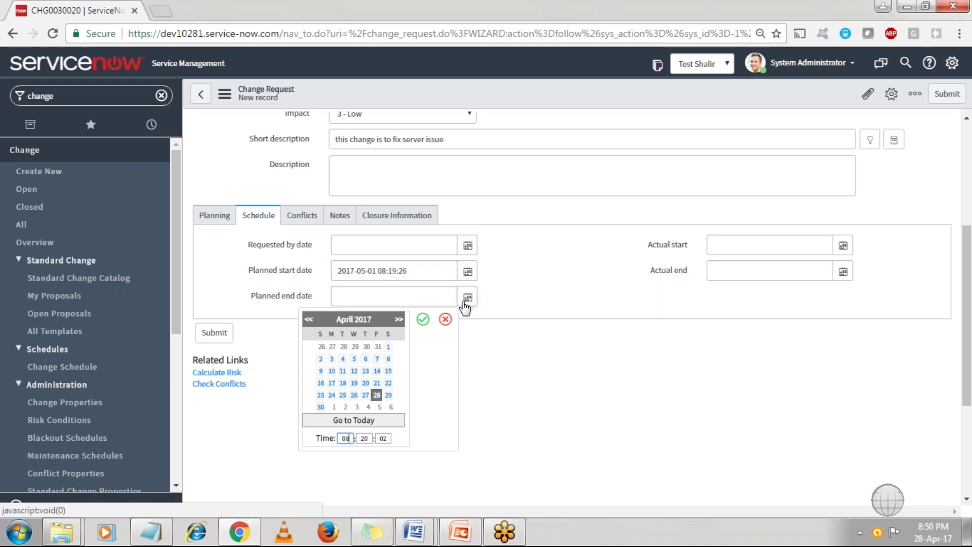
click(400, 320)
click(332, 348)
double_click(342, 439)
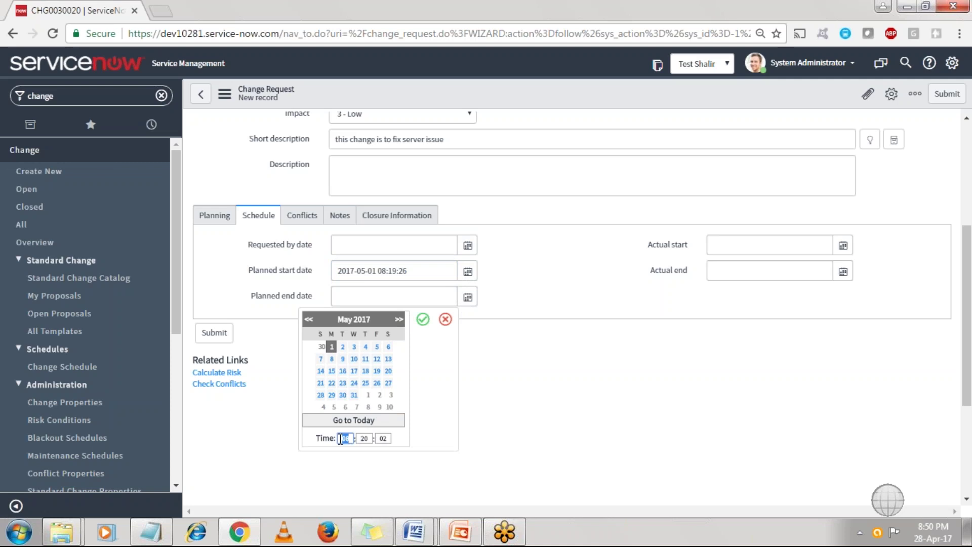
text(13)
click(425, 319)
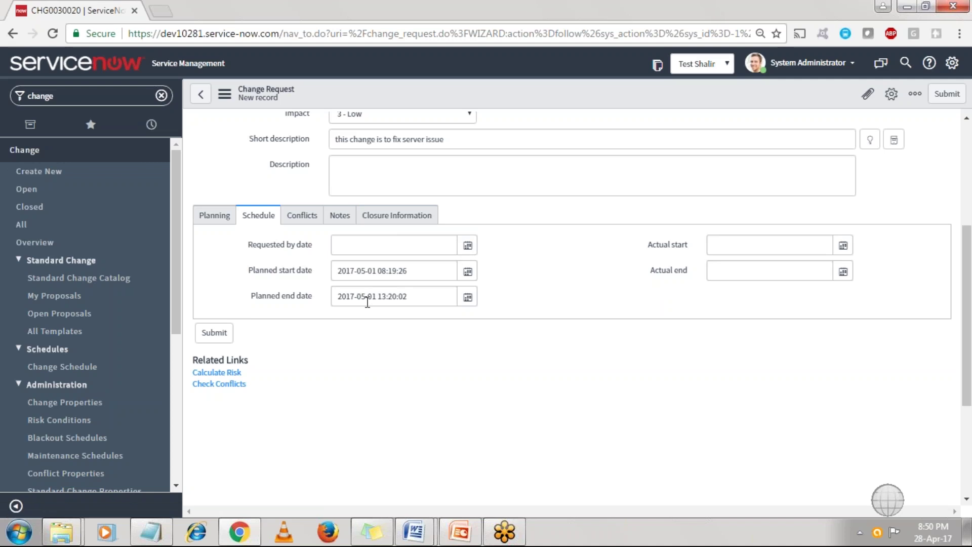
Step: Show the Conflicts section and save the new change request, keeping its form open
click(301, 217)
right_click(567, 93)
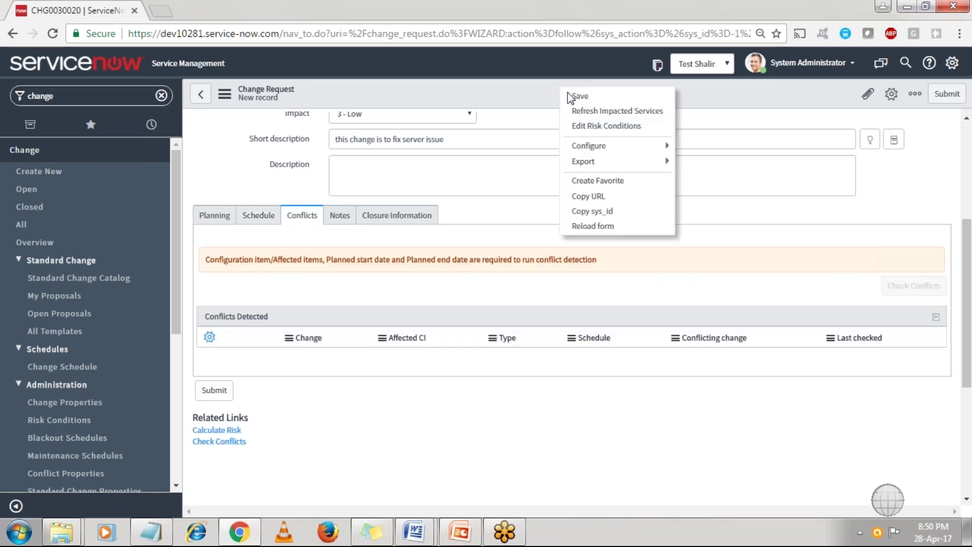
click(575, 106)
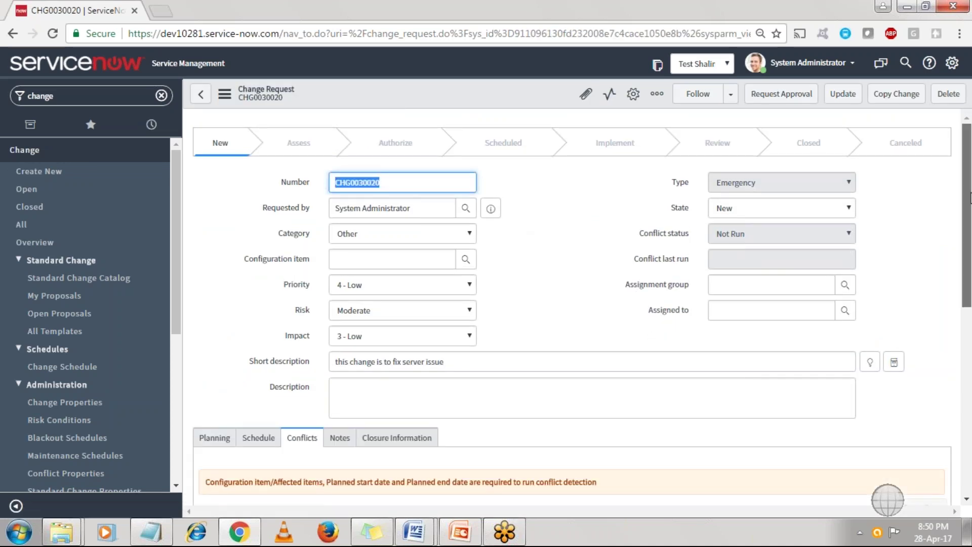
scroll(970, 198, down, 1)
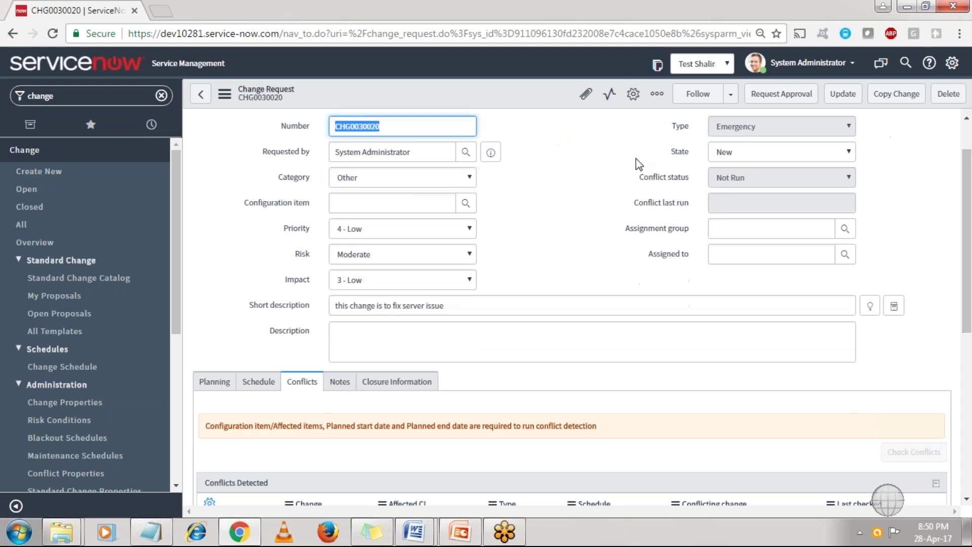
scroll(970, 196, up, 1)
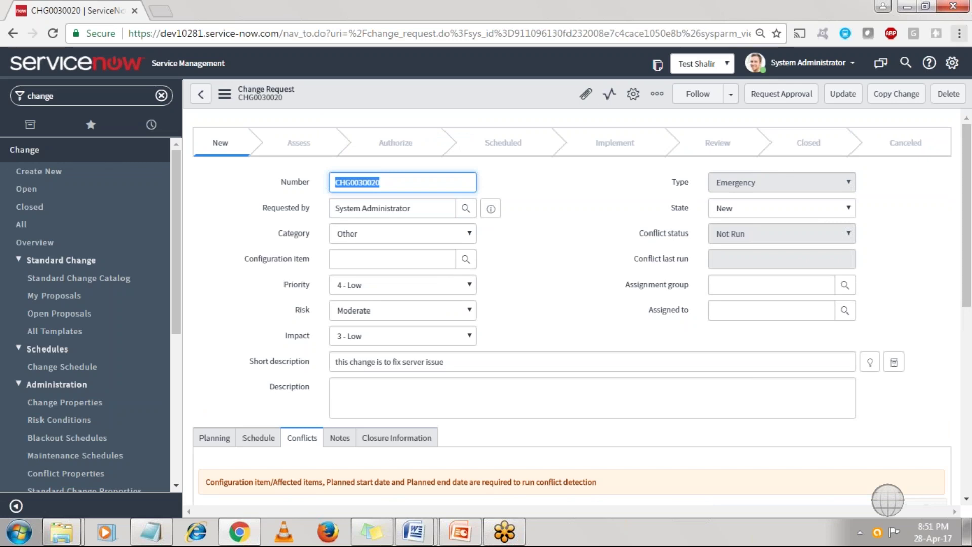
Step: Assign the change request to the Database group, as approval requires, and request its approval
click(757, 96)
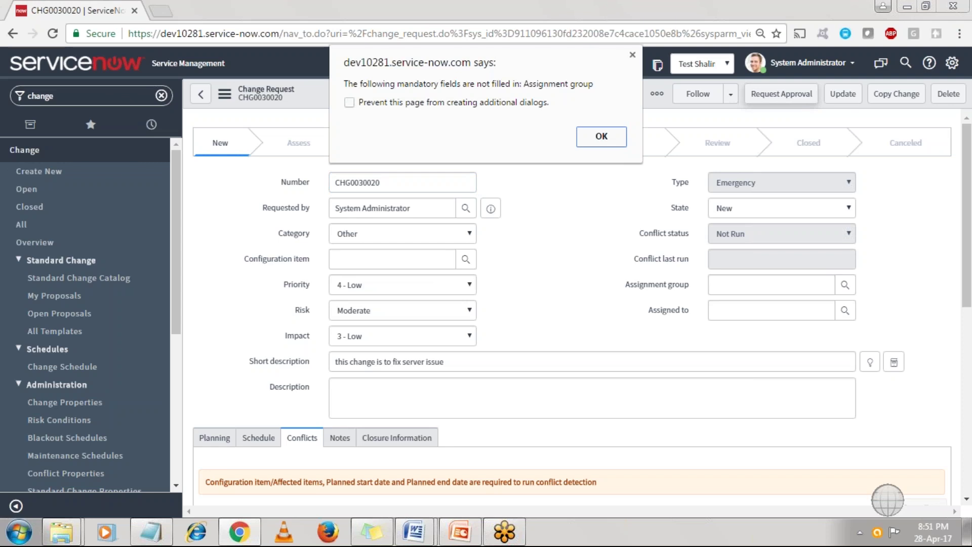
click(601, 137)
click(843, 286)
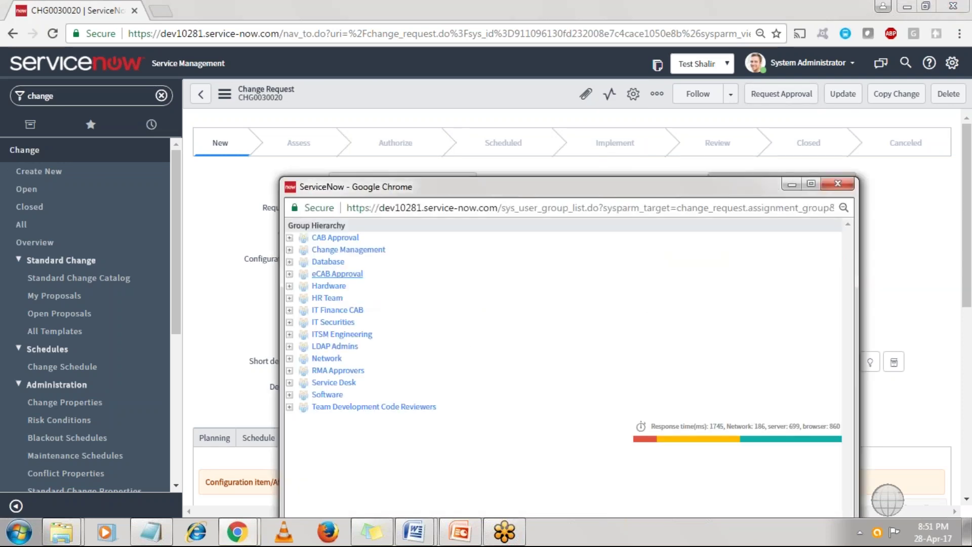
click(336, 244)
click(783, 98)
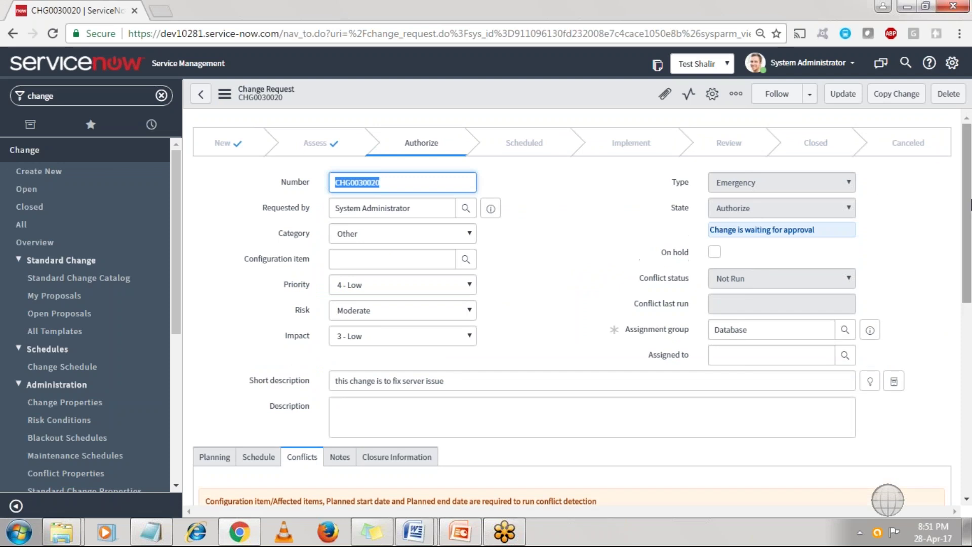
Step: Examine the list of approvers requested for change request CHG0030020
drag(970, 205, 970, 409)
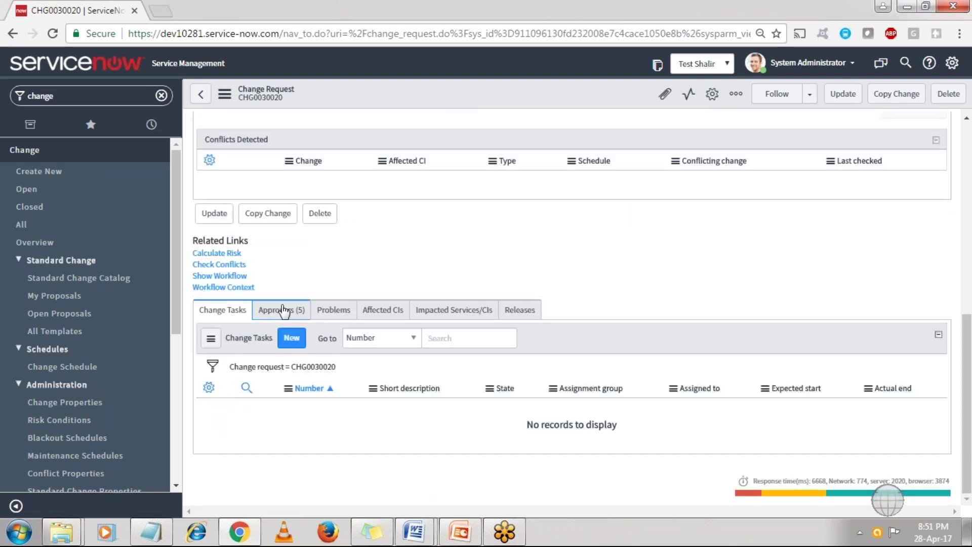
click(284, 310)
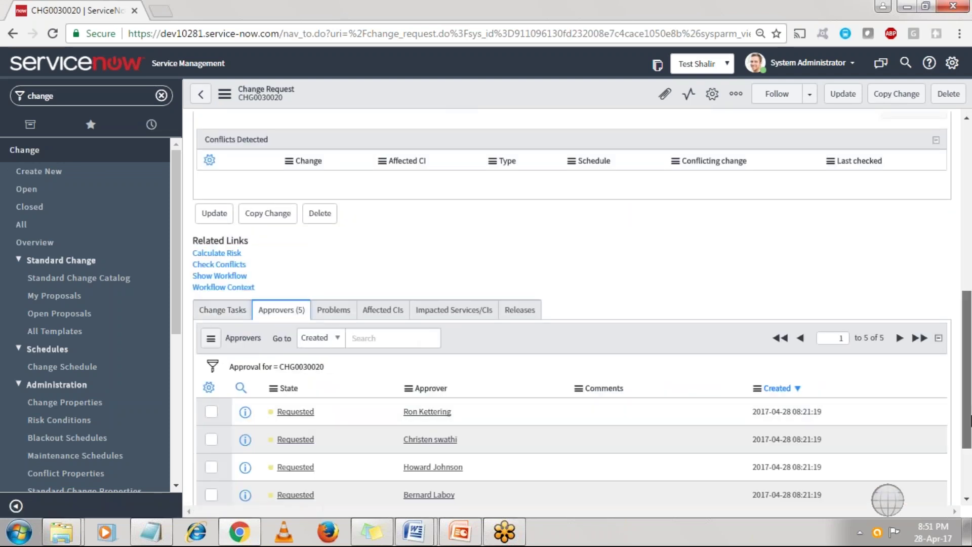
scroll(375, 297, down, 2)
drag(376, 297, 478, 425)
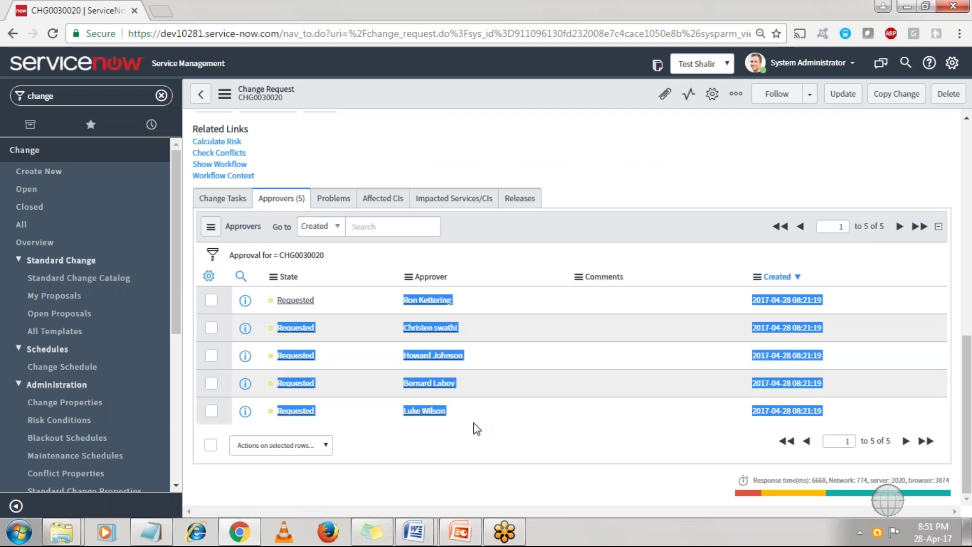
click(585, 175)
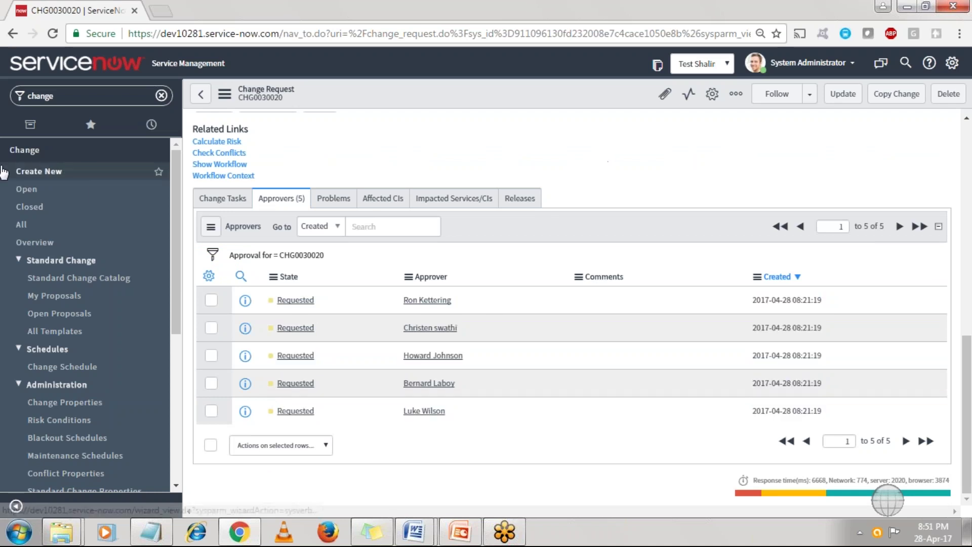
Step: Find "my app" in the navigator, open the Self-Service My Approvals list in a new browser tab and remove its approver filter
click(64, 98)
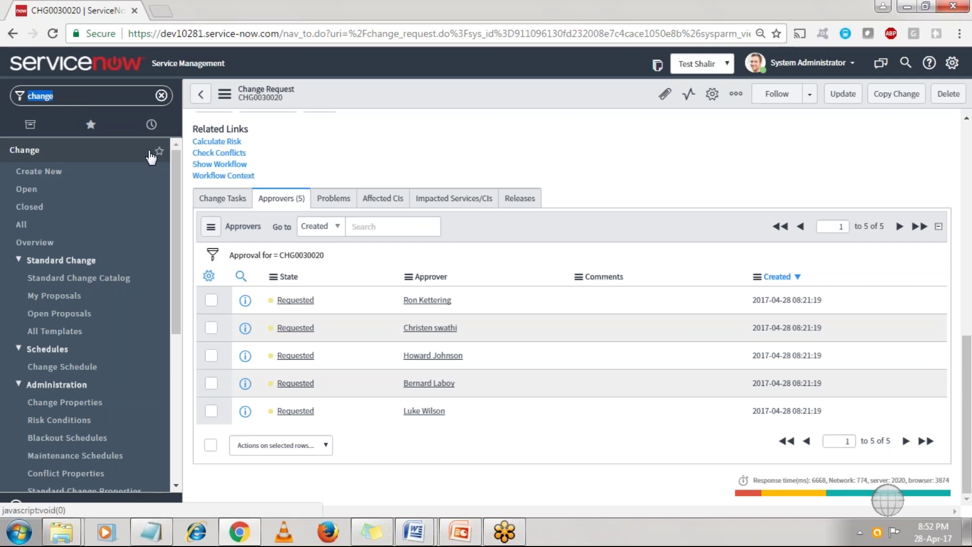
text(my app)
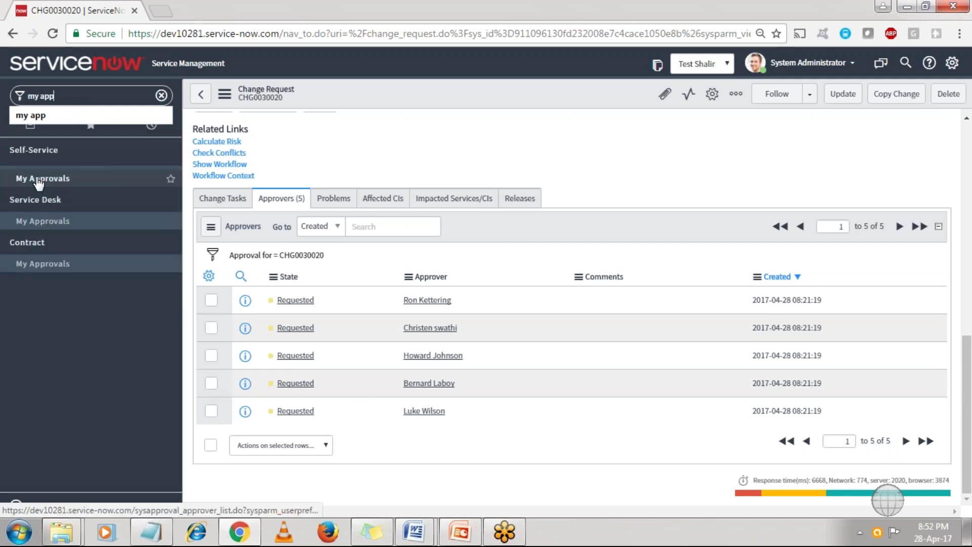
right_click(38, 181)
click(66, 189)
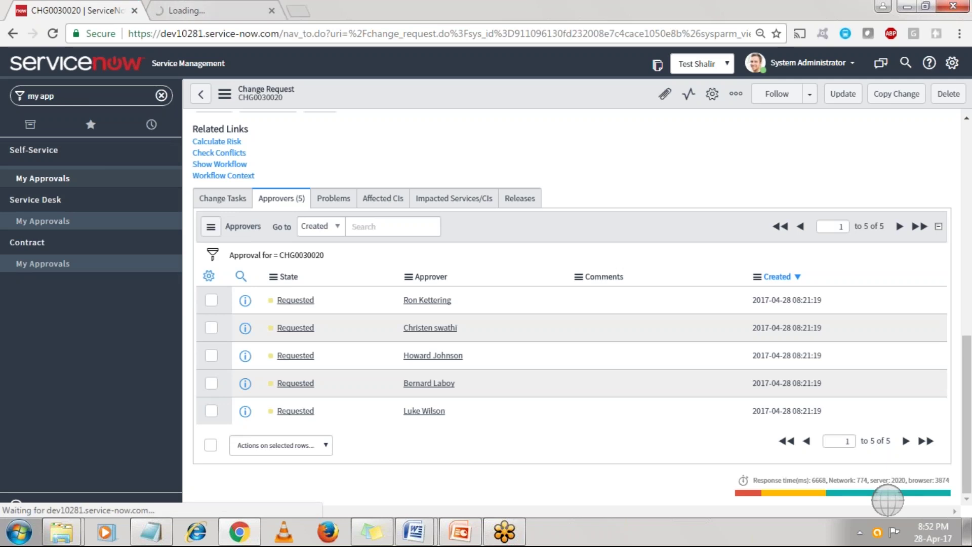
click(197, 10)
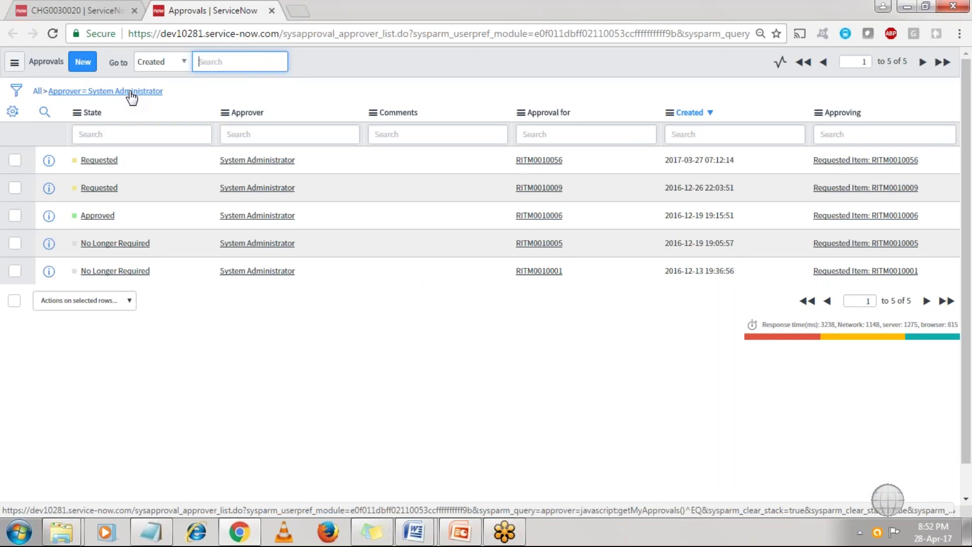
click(37, 92)
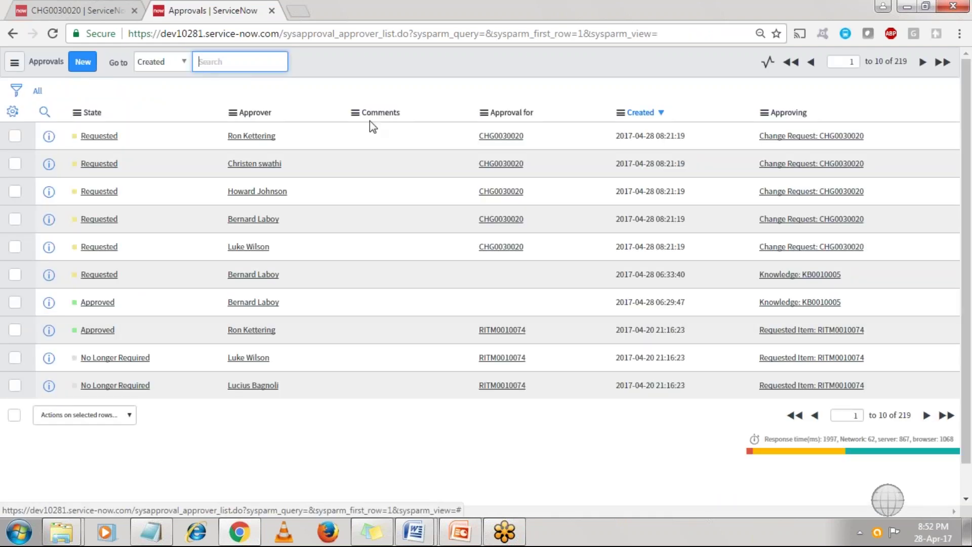
Step: Approve the first requested approval record for CHG0030020 and check the states of its other approvals
click(92, 136)
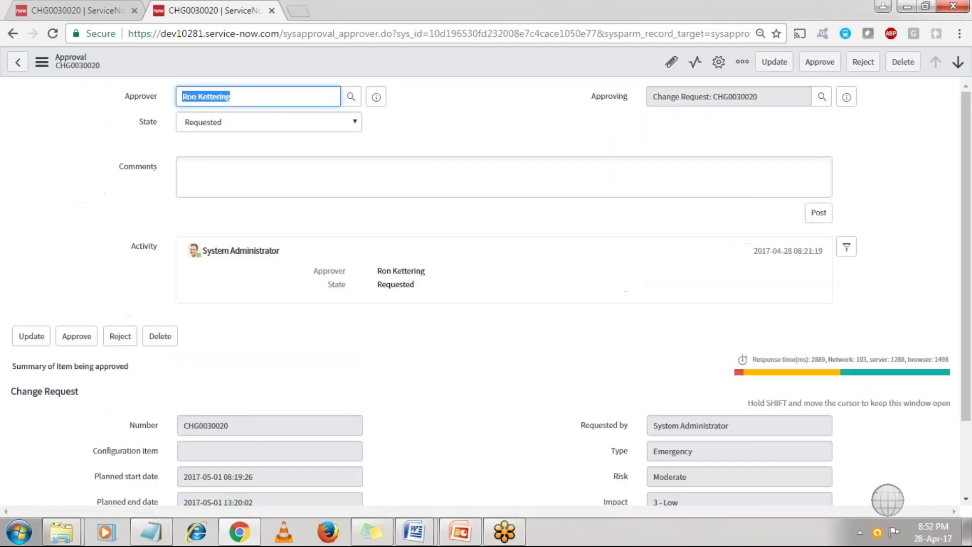
click(820, 63)
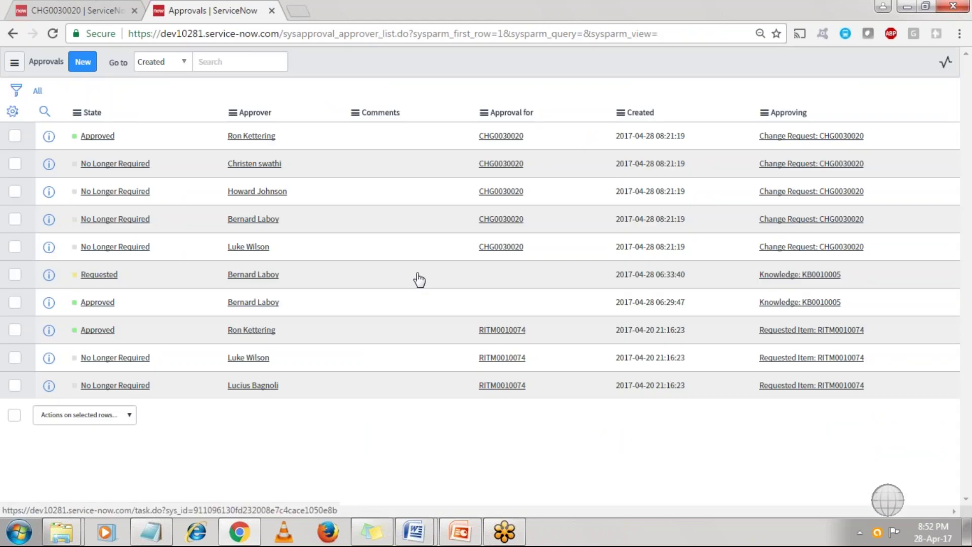
drag(134, 137, 157, 246)
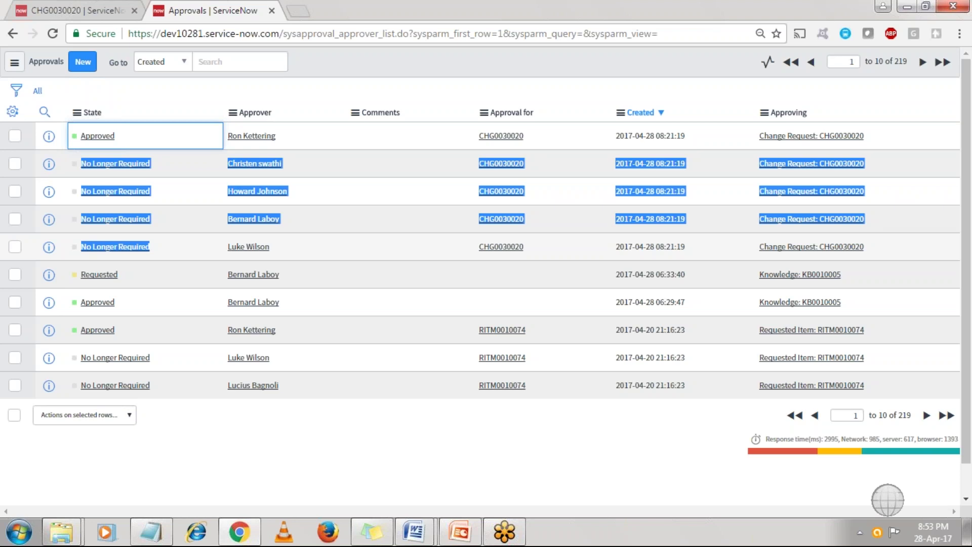
Step: Return to the CHG0030020 browser tab, reload the change request form and show its Schedule section
click(86, 7)
right_click(456, 92)
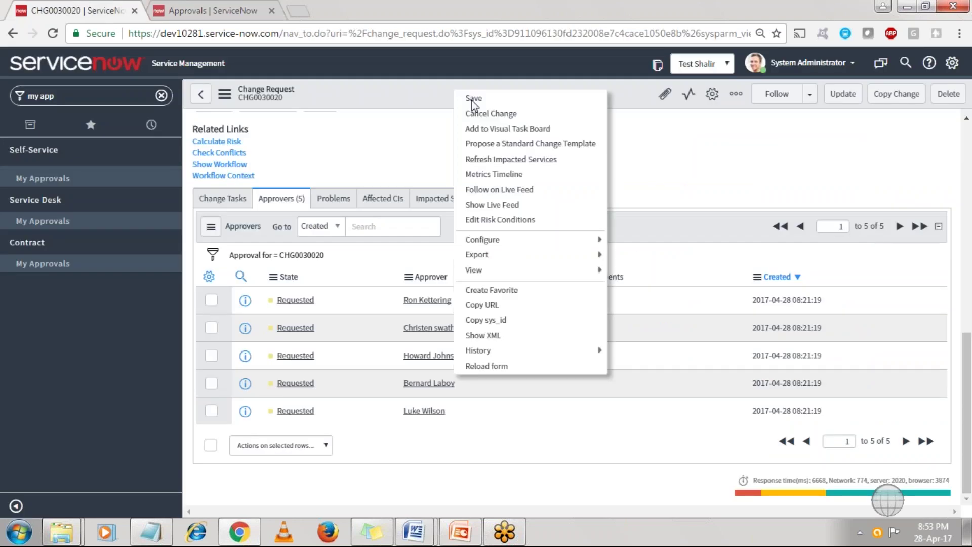
right_click(391, 94)
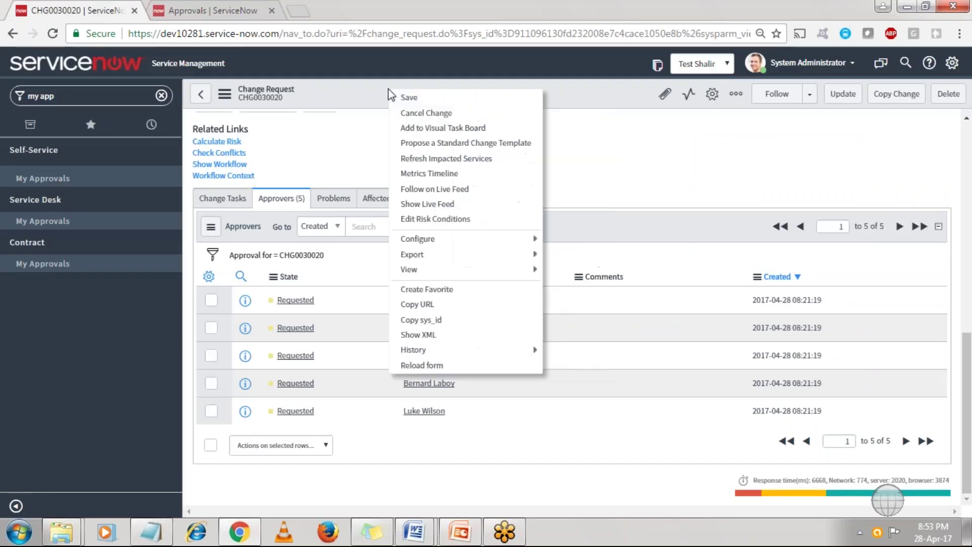
click(463, 366)
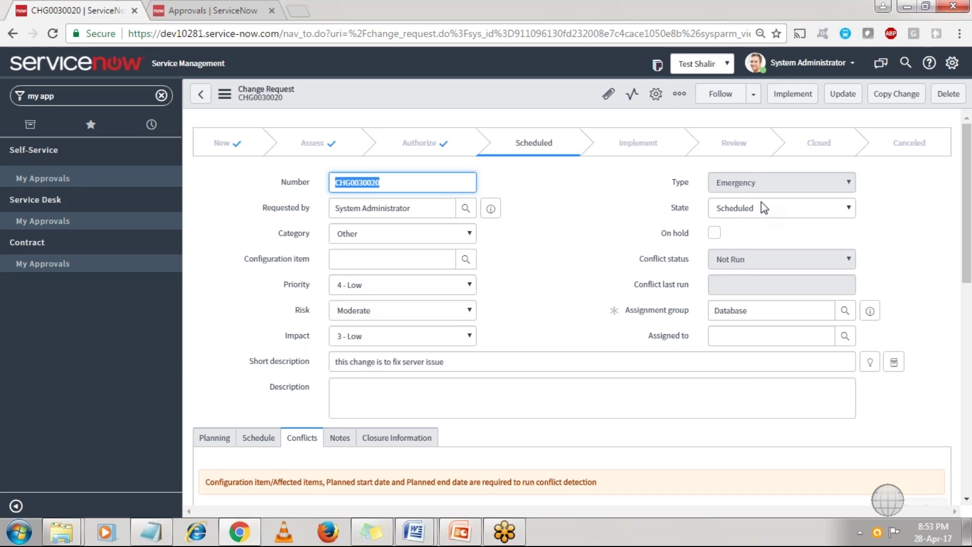
click(267, 438)
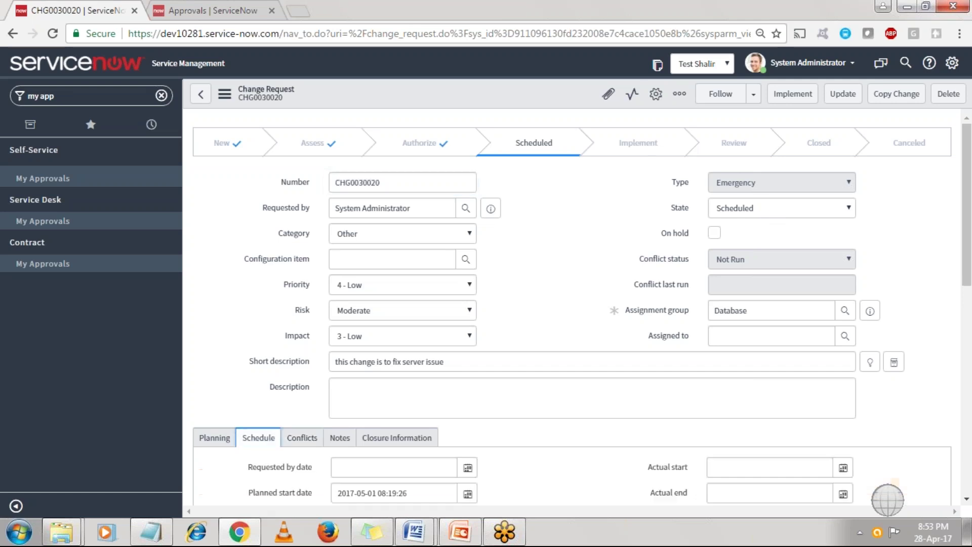
Step: Check the Planning section's implementation plan field on CHG0030020 and move the change request to the Implement state
scroll(431, 302, down, 4)
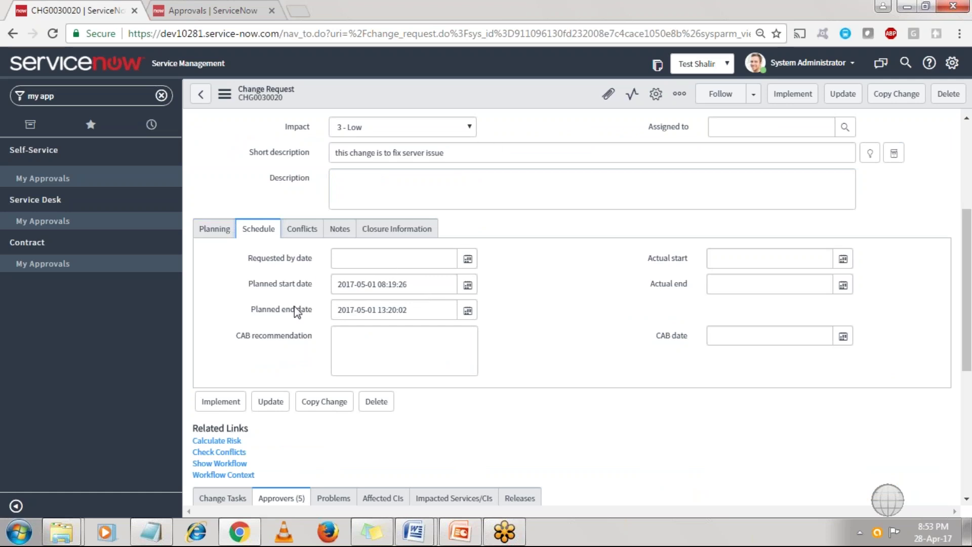
click(214, 229)
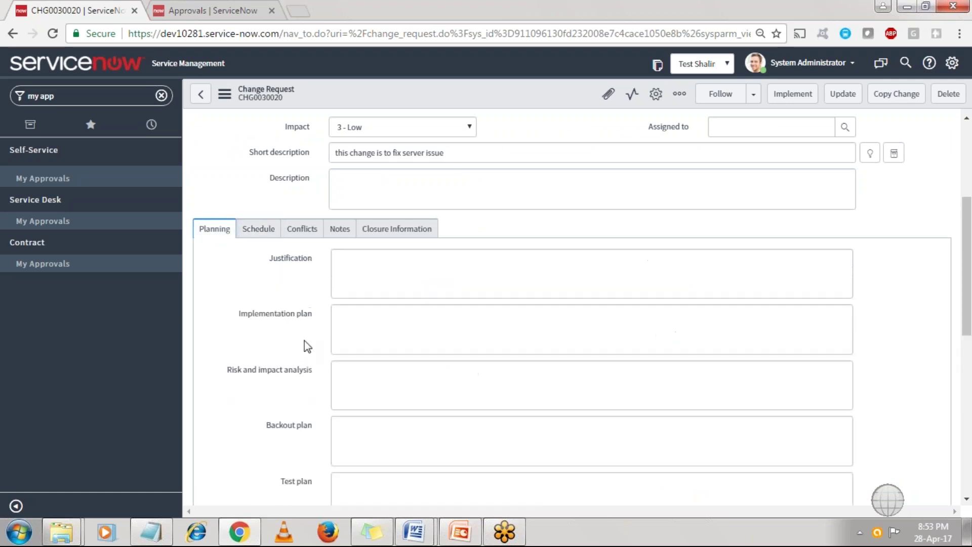
drag(234, 312, 332, 319)
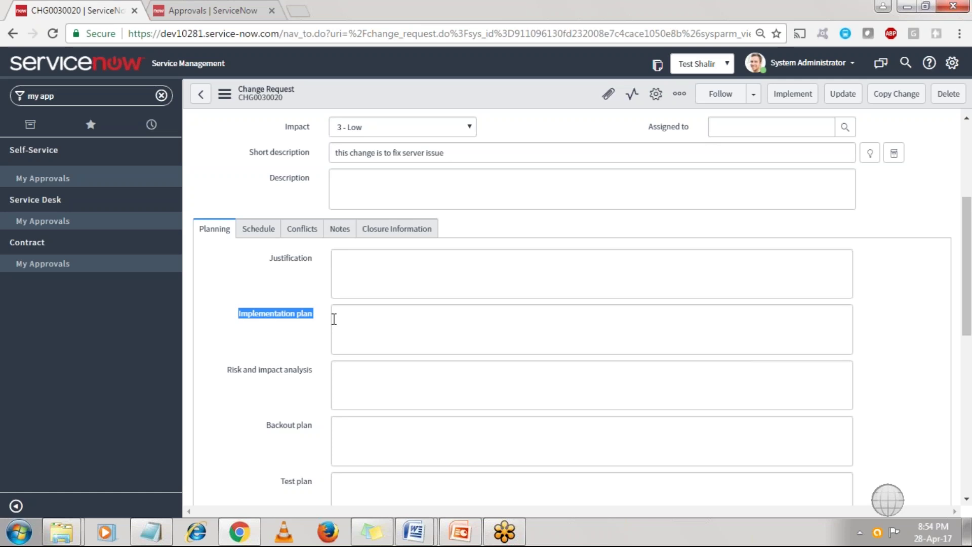
click(801, 90)
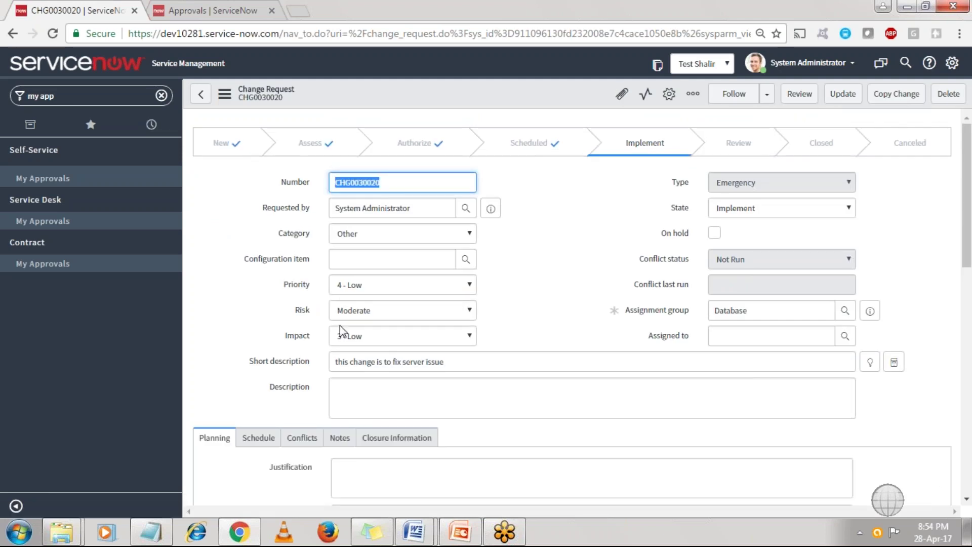
Step: Check the actual start in the Schedule section and move the change request to the Review state
click(257, 437)
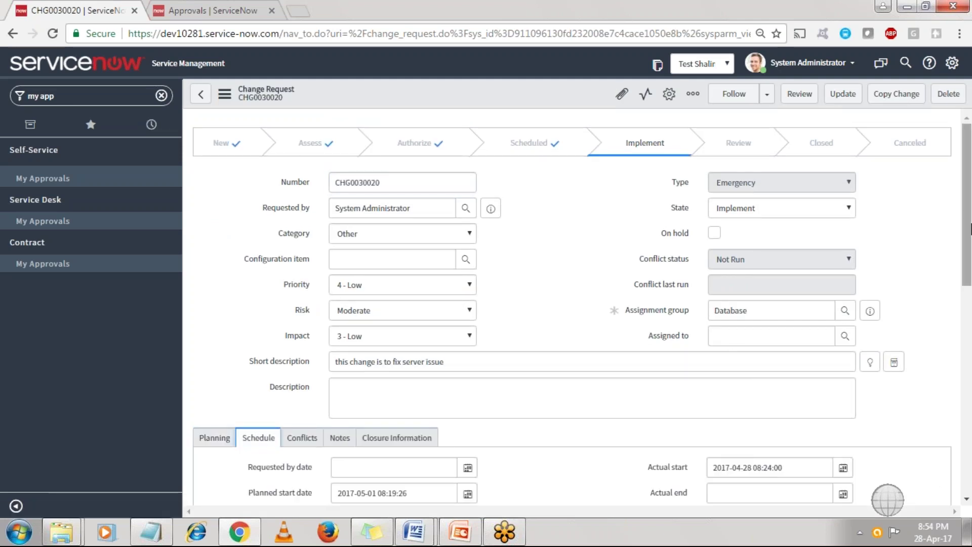
scroll(971, 278, down, 1)
scroll(970, 277, down, 3)
drag(646, 331, 701, 334)
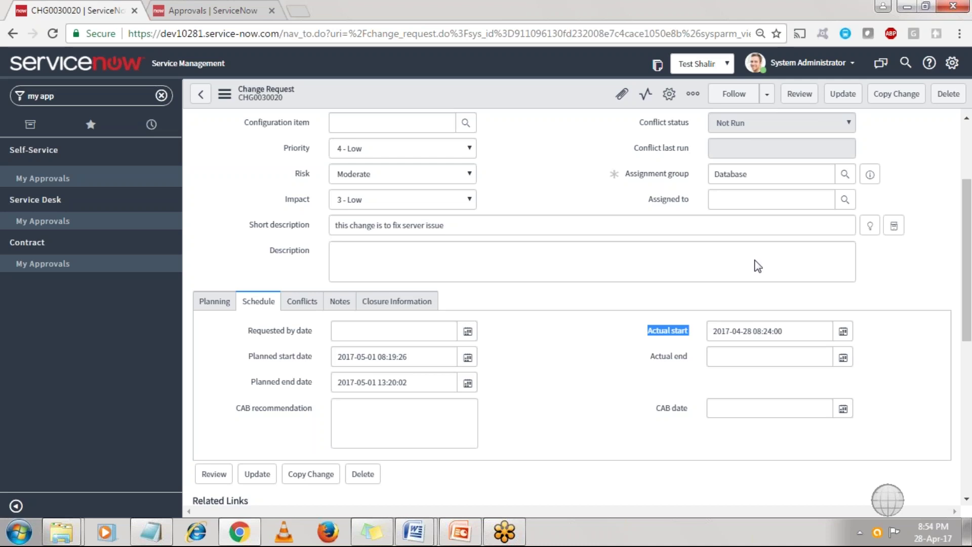
click(800, 94)
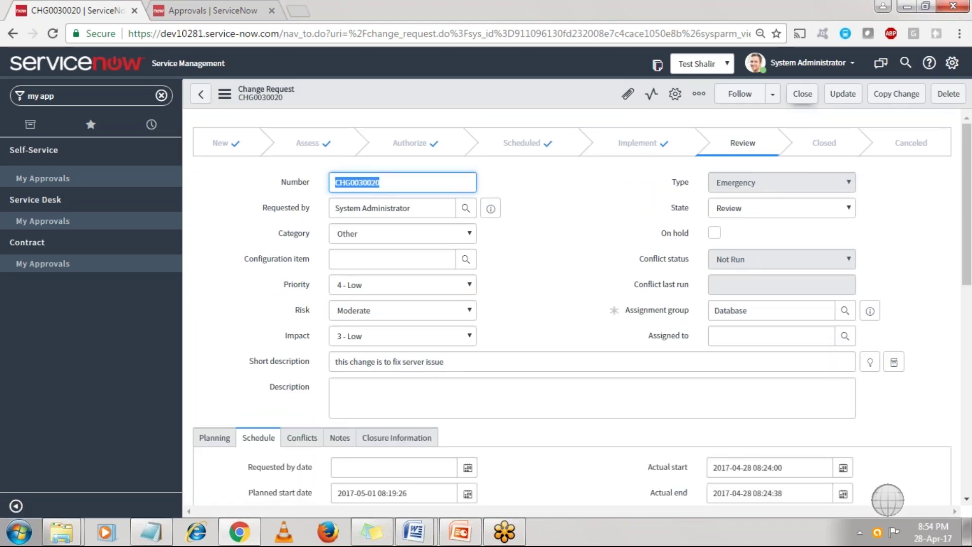
Step: Try to close change request CHG0030020 and show the mandatory close code and close notes fields in its Closure Information section
scroll(971, 208, down, 1)
scroll(683, 391, down, 2)
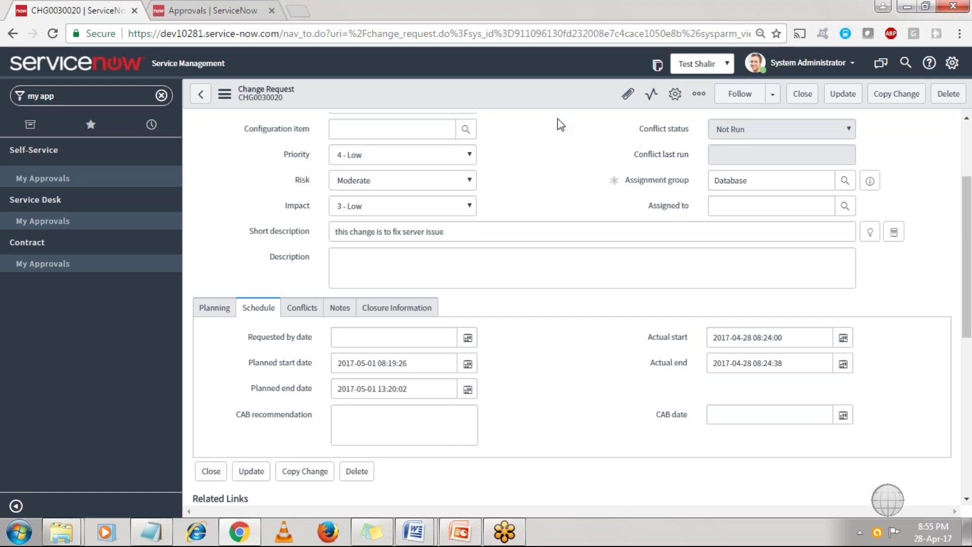
click(803, 94)
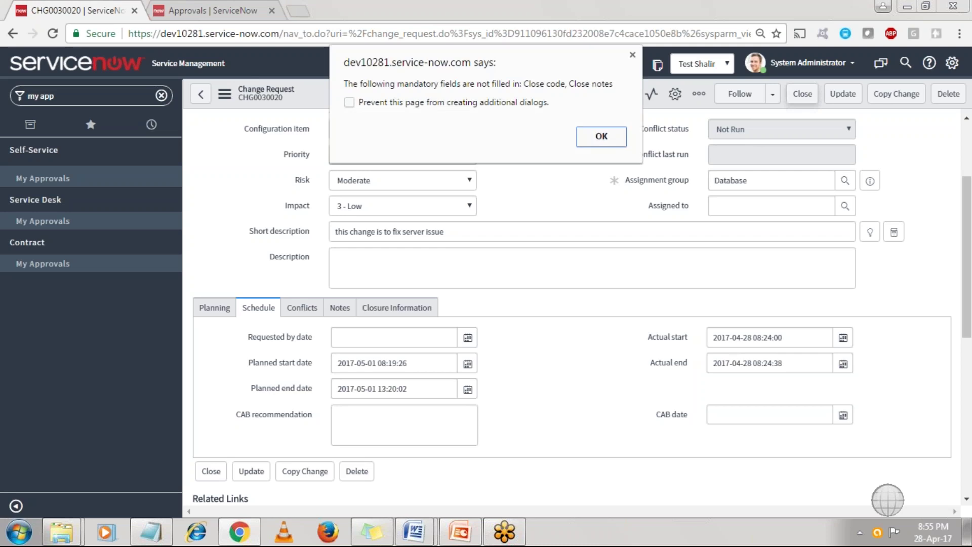
click(602, 136)
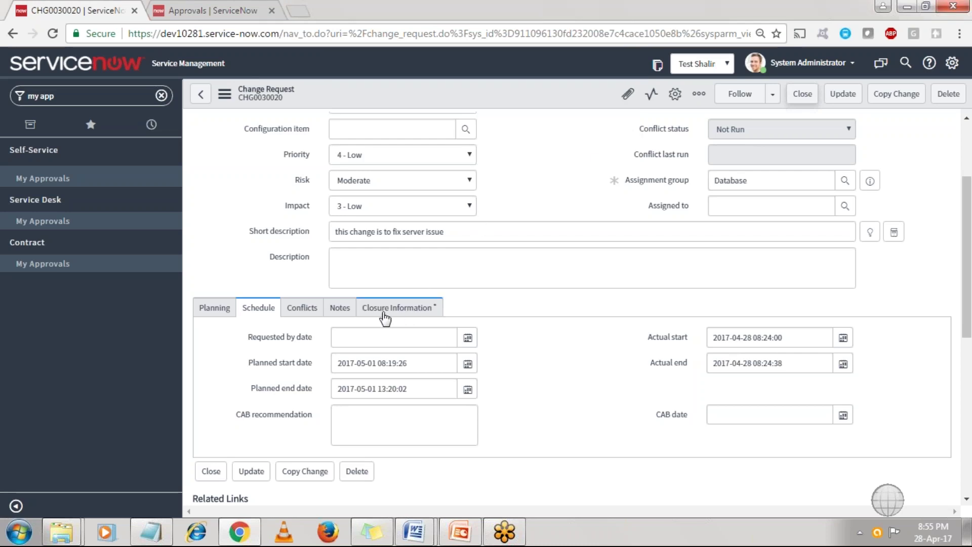
click(430, 312)
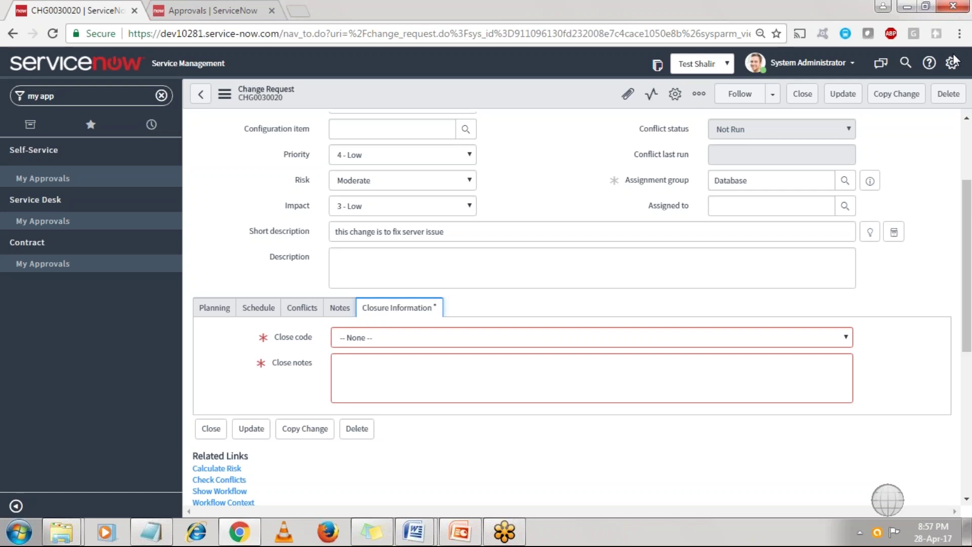
click(962, 33)
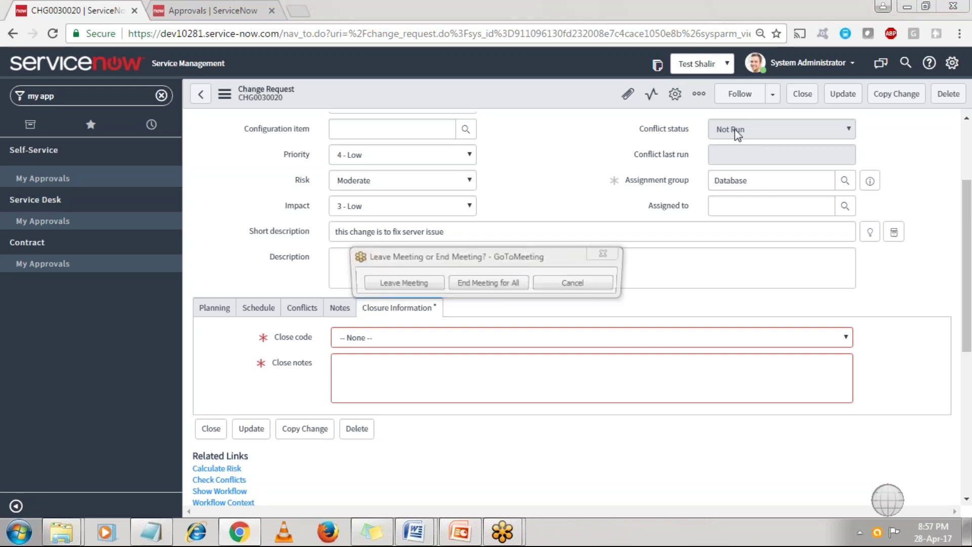